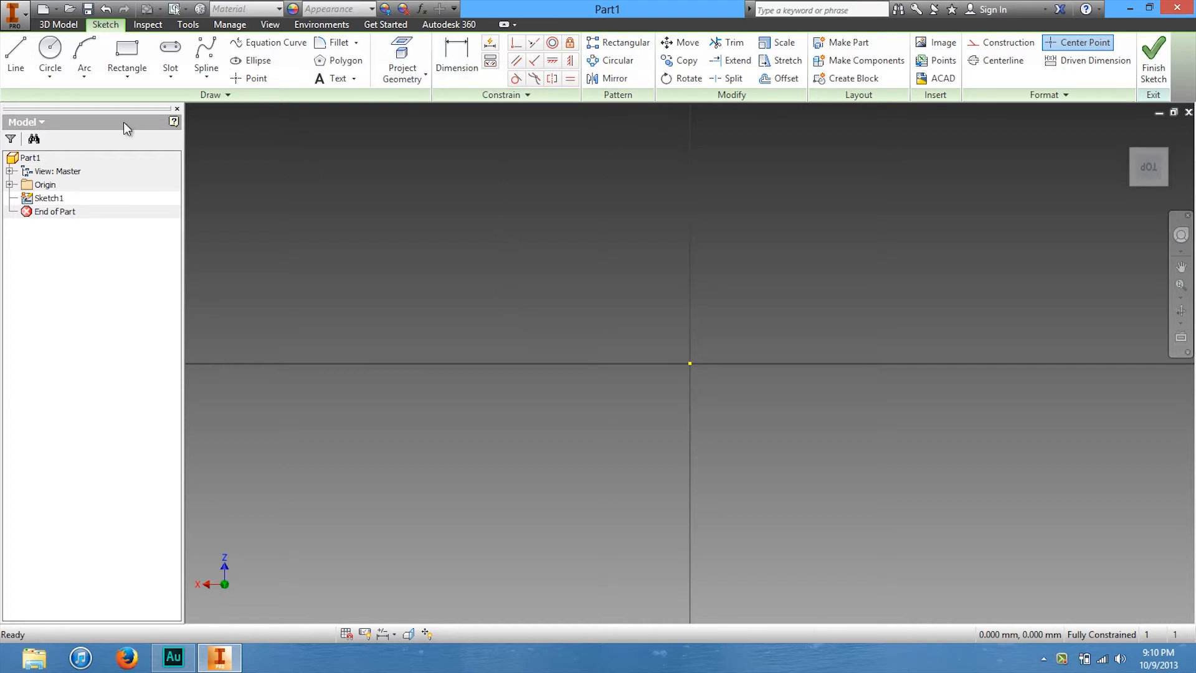
Draw a 16 mm horizontal line from the origin and a slanted line about 11 mm high rising from its far end
left_click(15, 53)
left_click(689, 363)
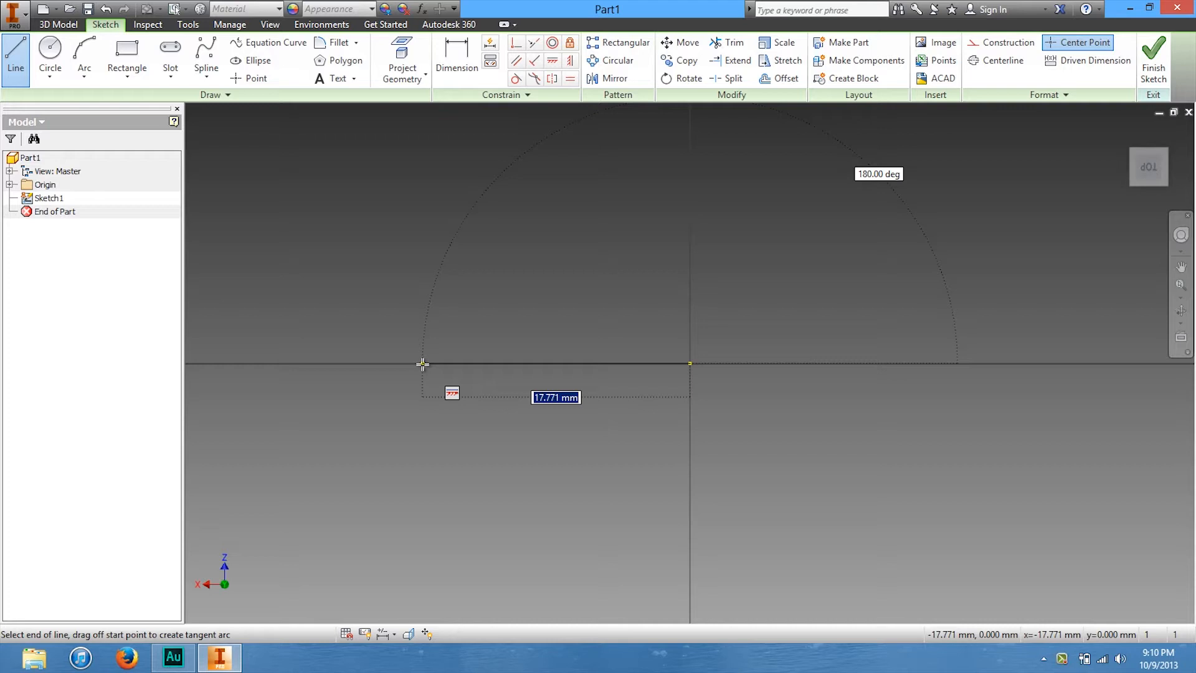
type("16")
key("Return")
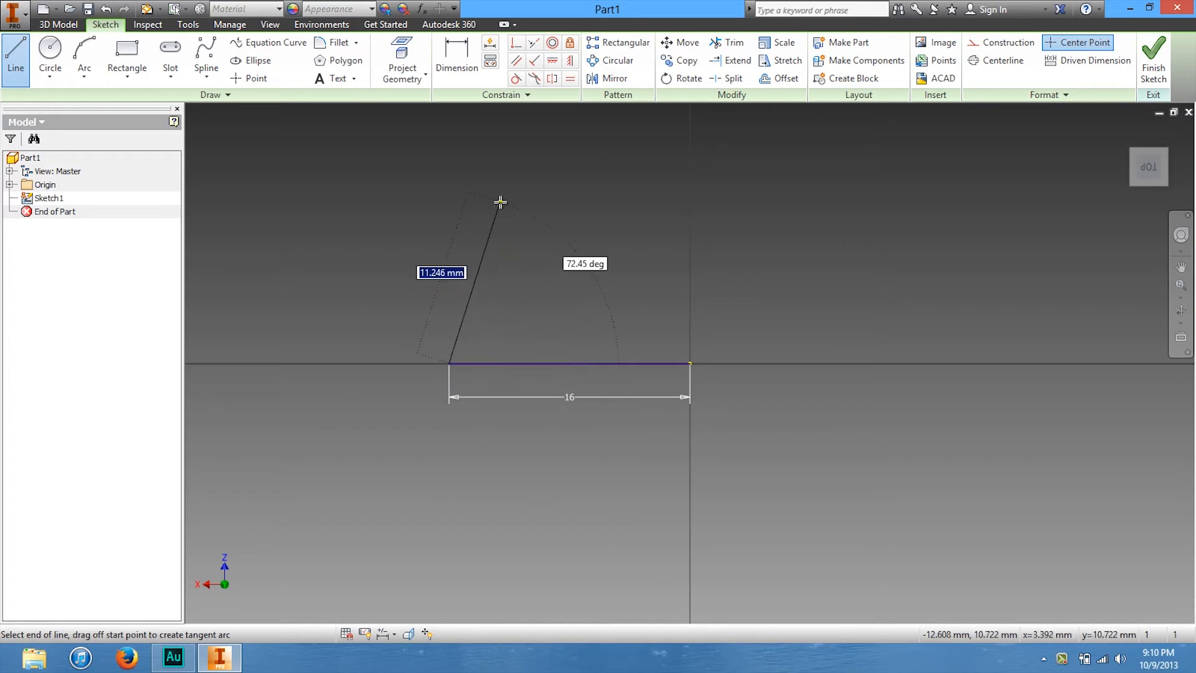
double_click(501, 197)
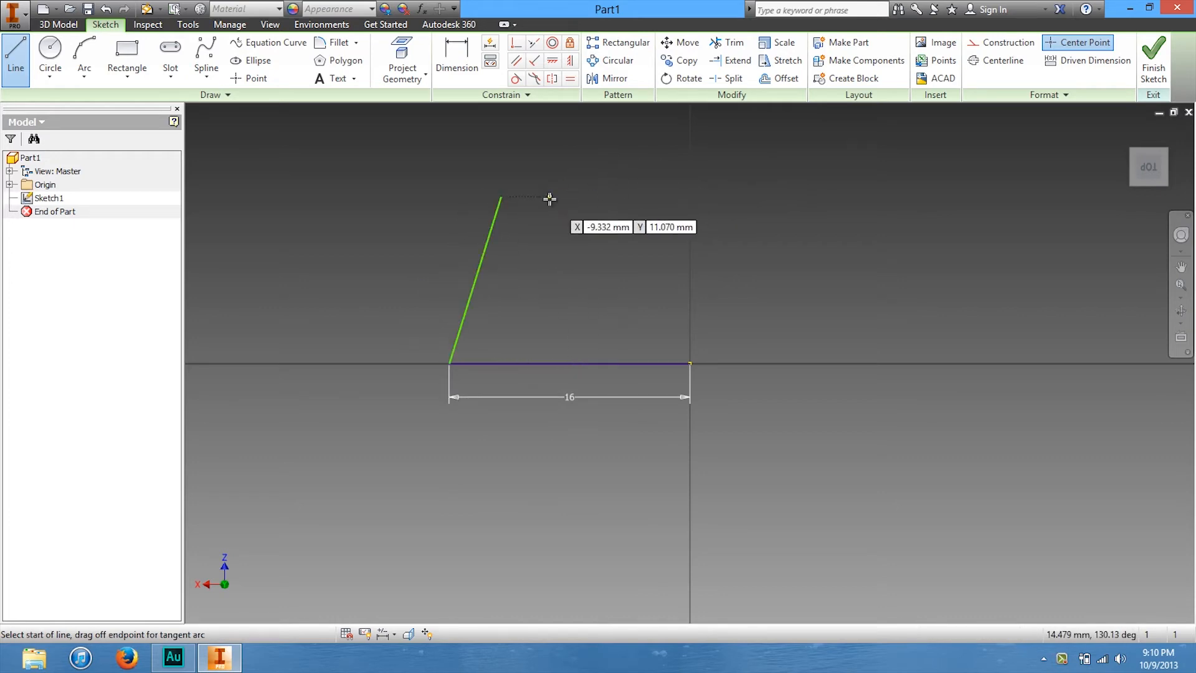
Dimension the slanted line's vertical height and set it to 16 mm
left_click(456, 70)
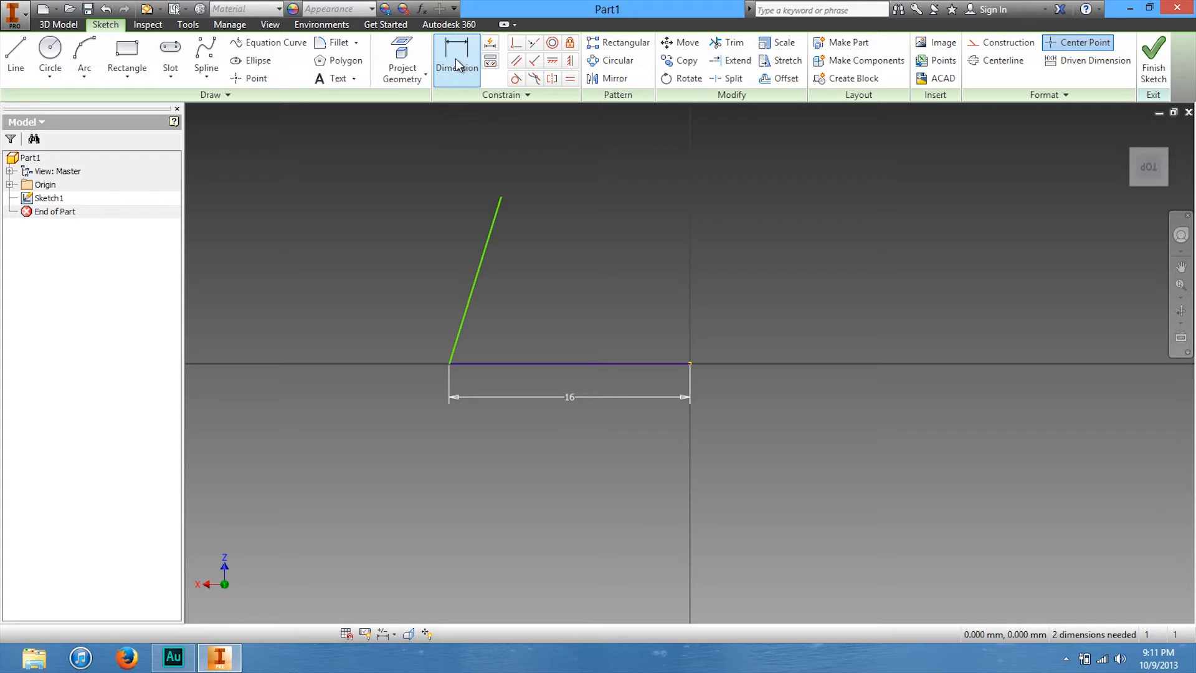
left_click(484, 259)
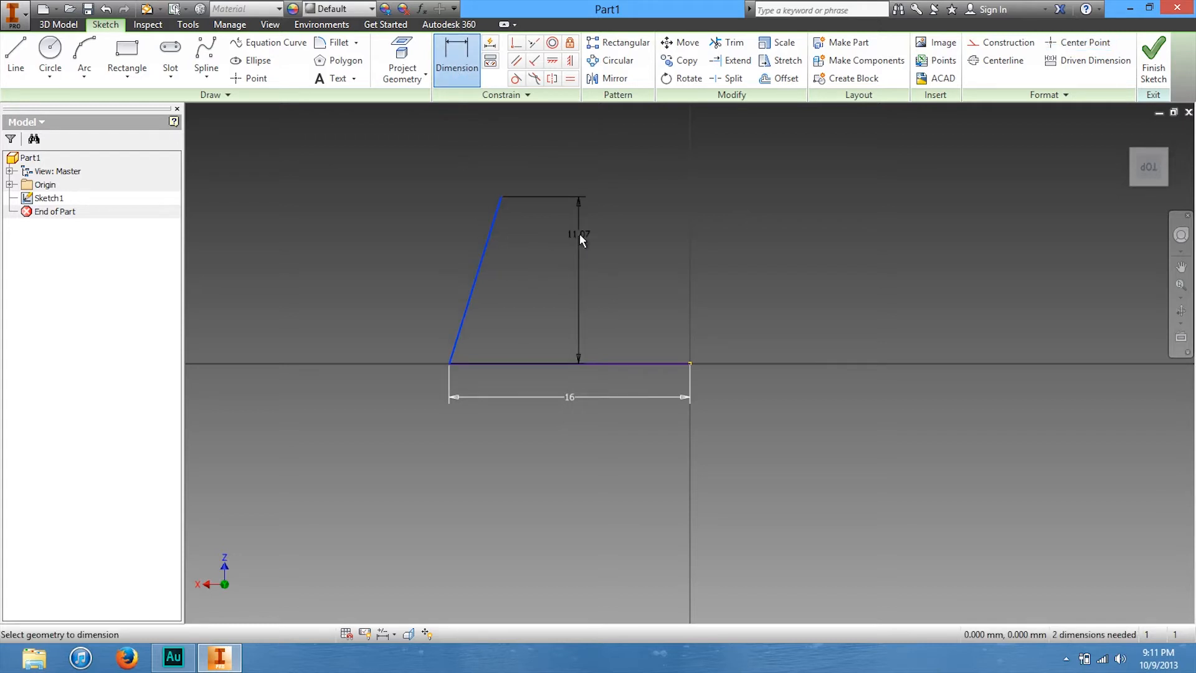
left_click(579, 233)
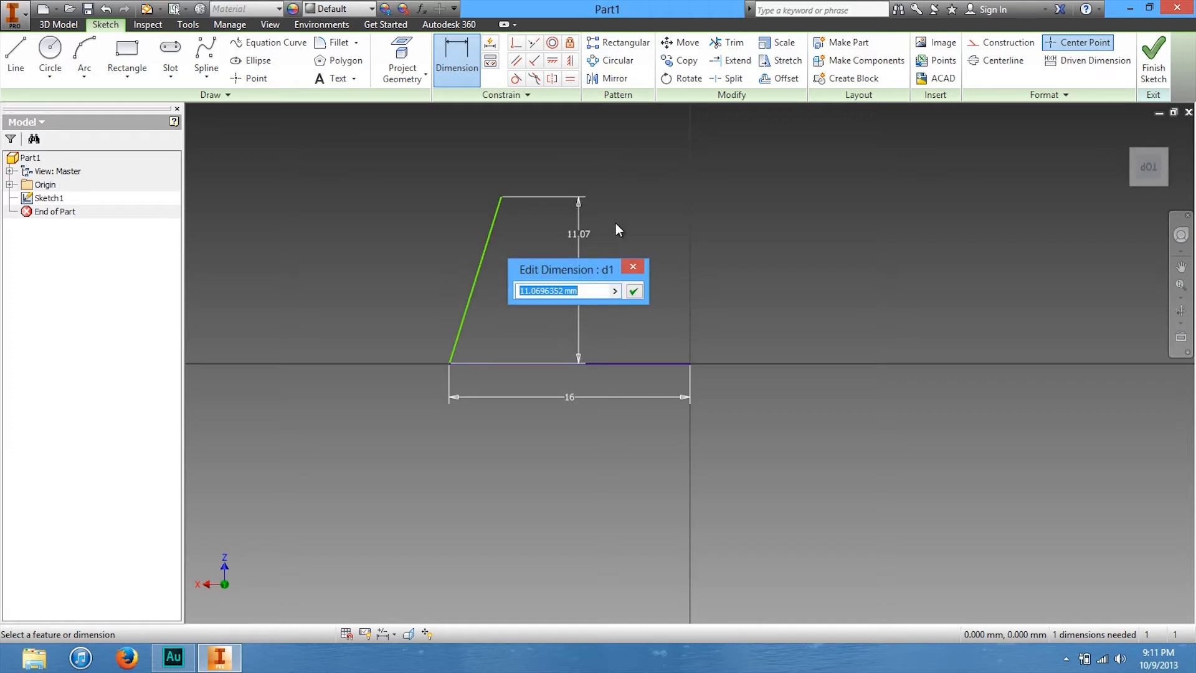
type("16")
key("Return")
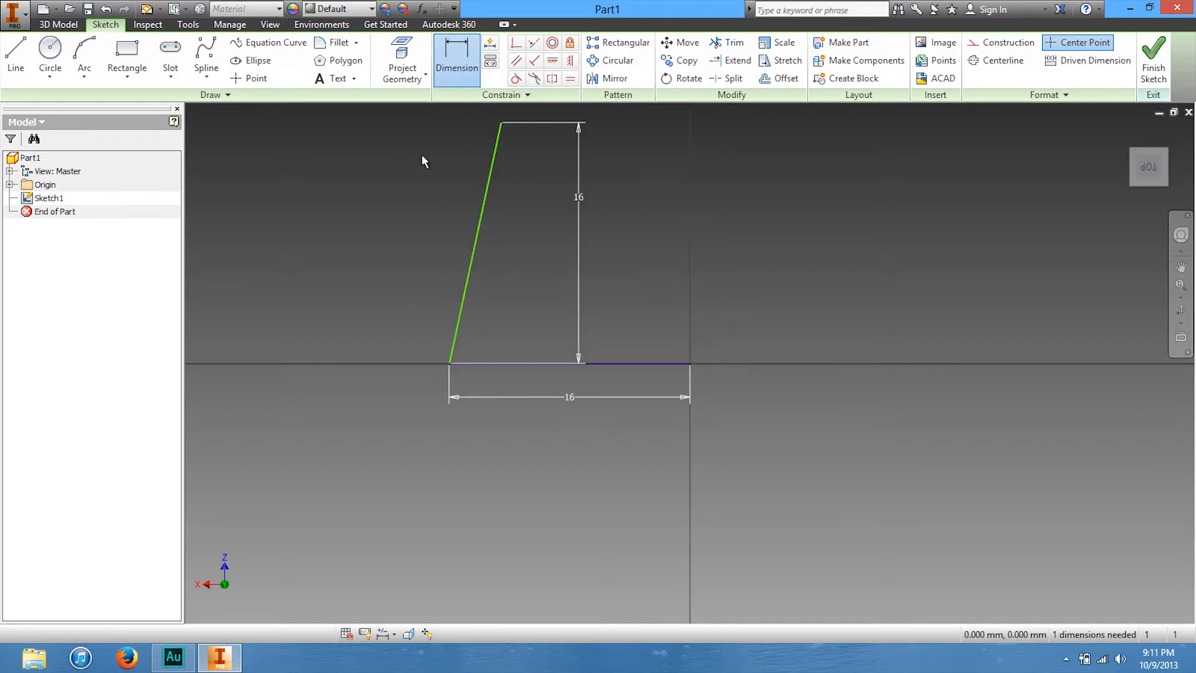
Try to add a second length dimension to the horizontal line, and open its existing dimension for editing
left_click(654, 365)
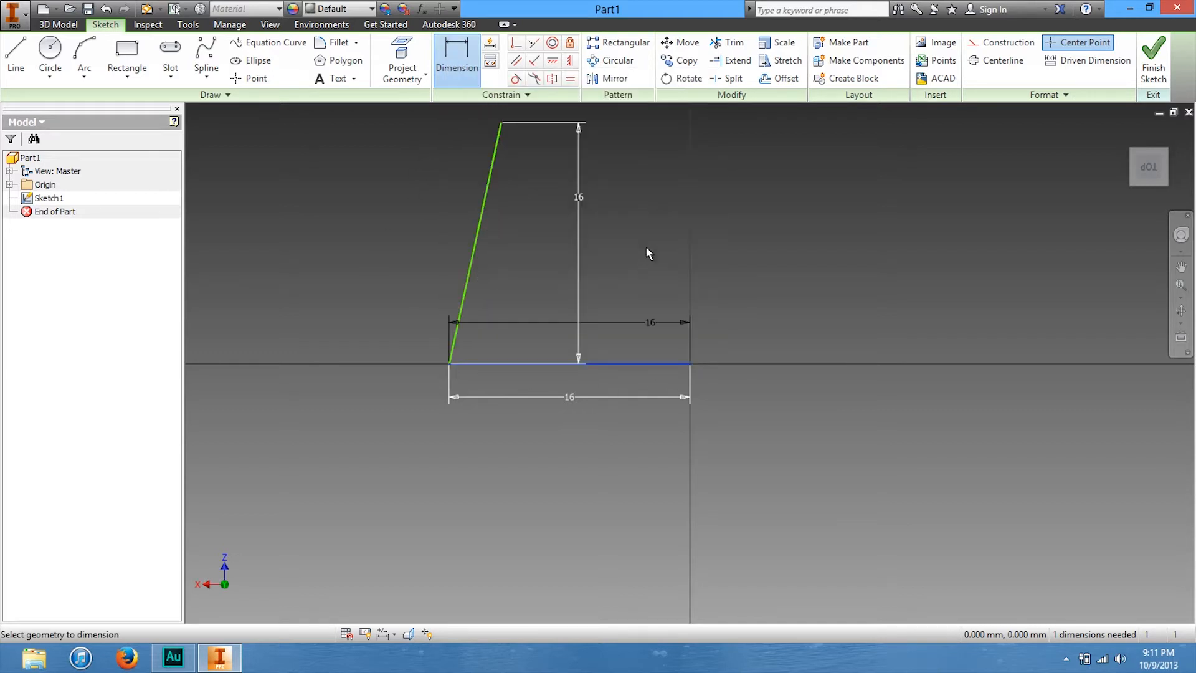
left_click(657, 265)
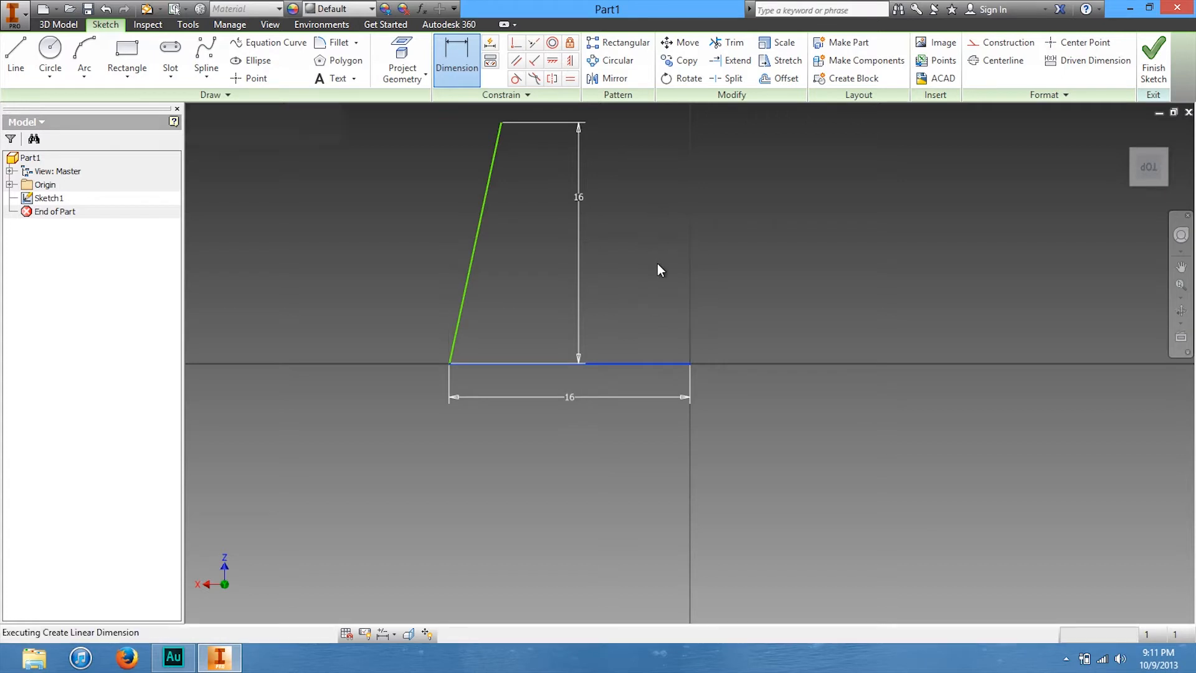
left_click(324, 138)
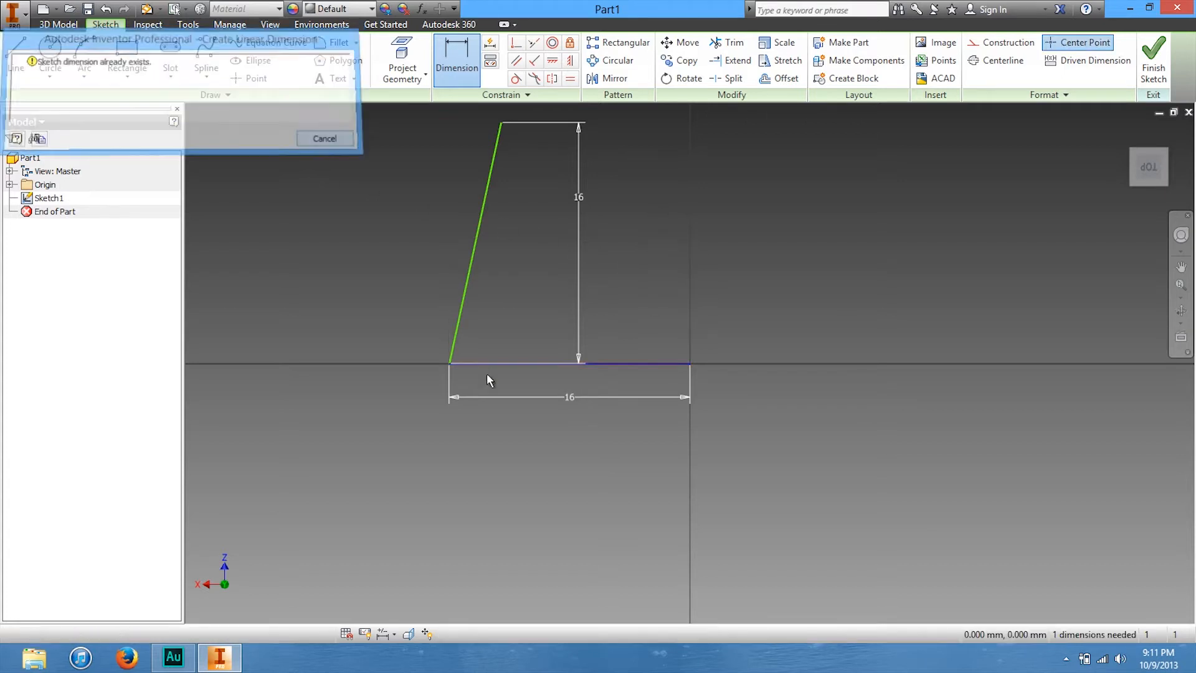
double_click(570, 397)
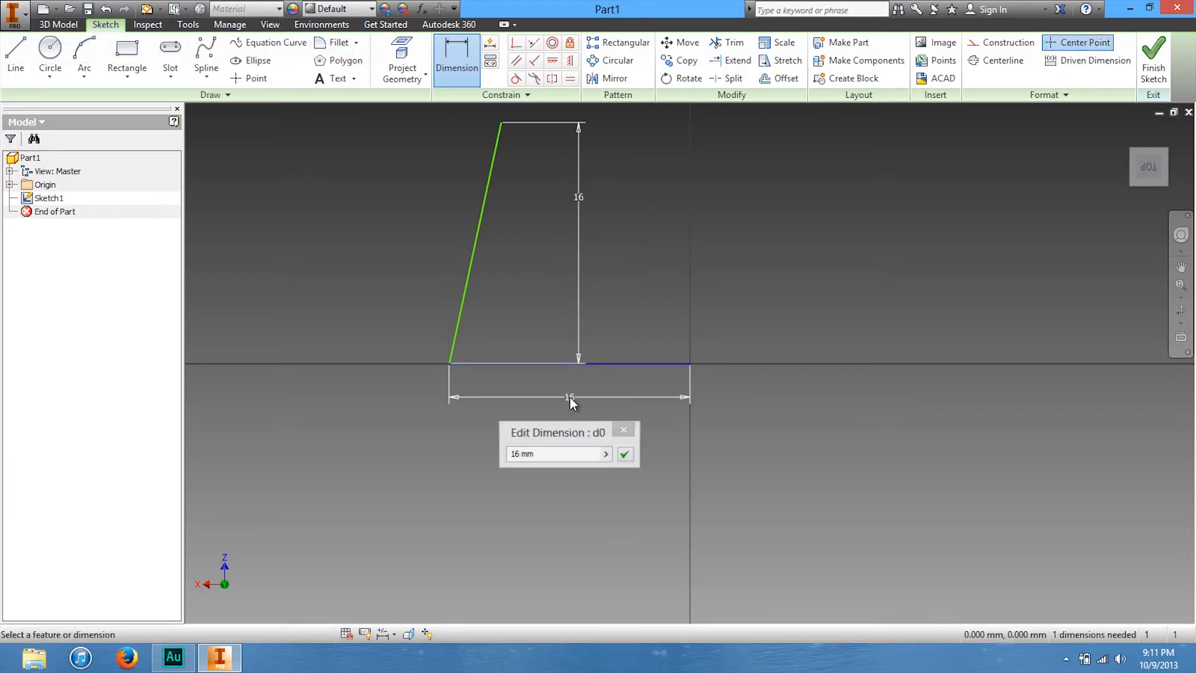
left_click(620, 430)
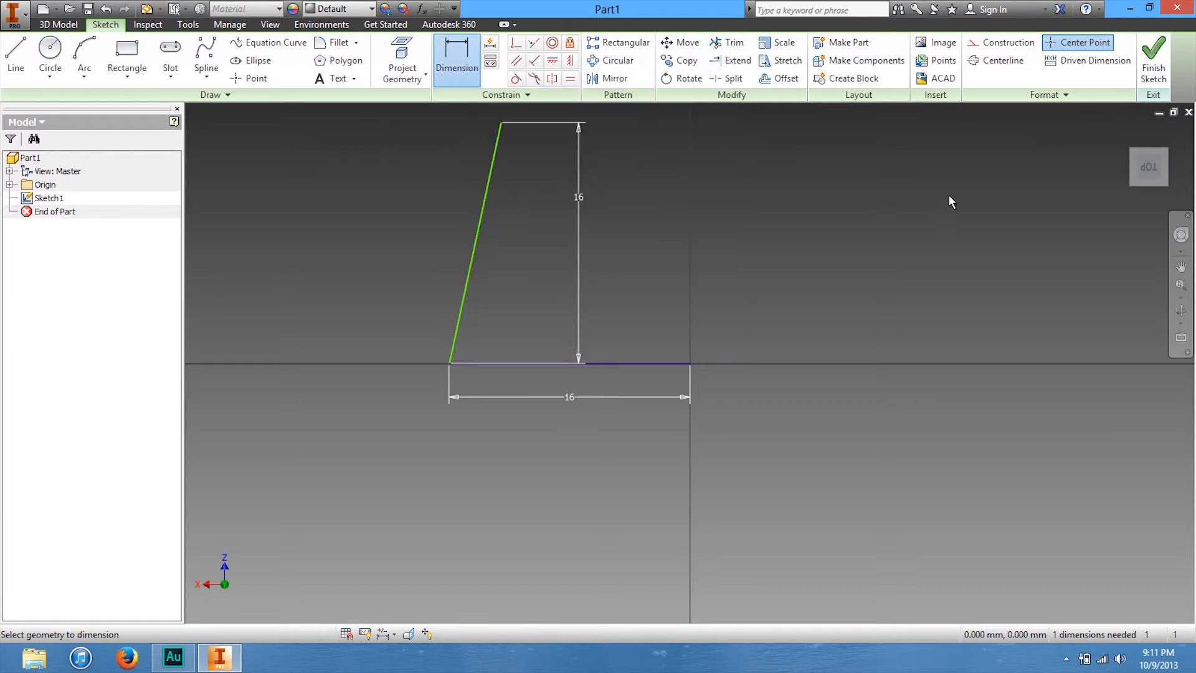
Draw two separate circles about 6.8 mm and 5.7 mm in diameter to the right of the origin, the larger one higher
left_click(50, 52)
left_click(853, 237)
left_click(880, 281)
left_click(784, 388)
left_click(802, 427)
Draw two connected line segments forming a bent vertical path to the left of the slanted line
left_click(23, 66)
left_click(350, 443)
left_click(365, 328)
double_click(342, 264)
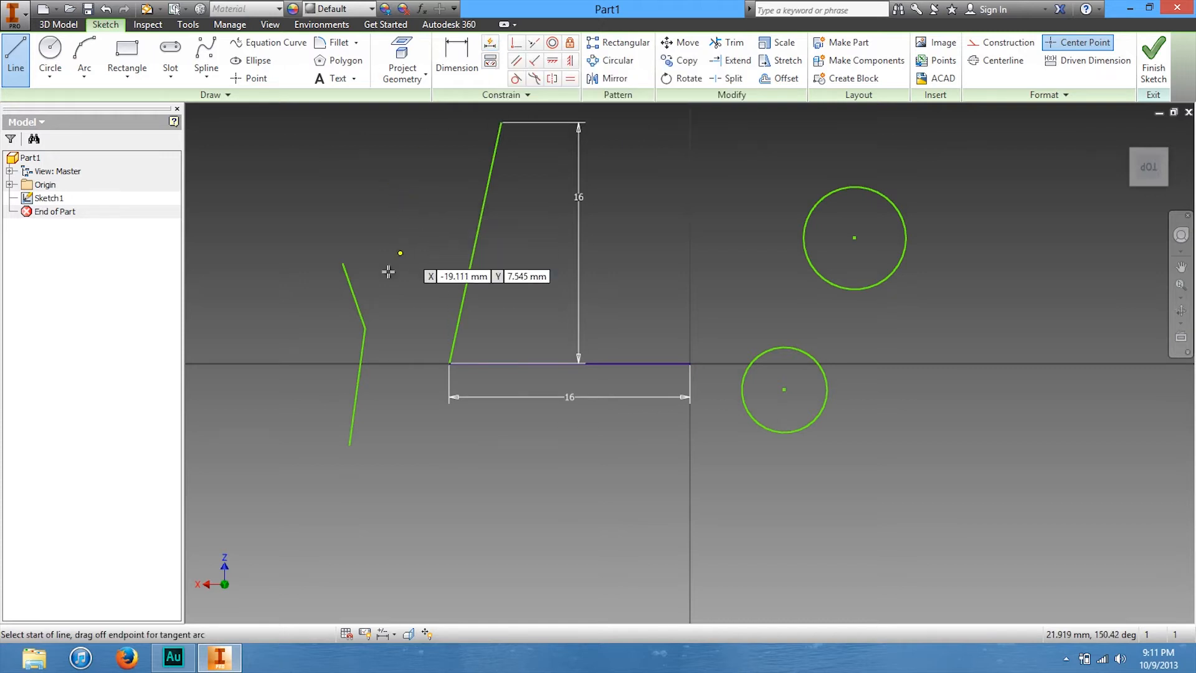
Automatically dimension the whole sketch with both dimensions and constraints included
left_click(490, 43)
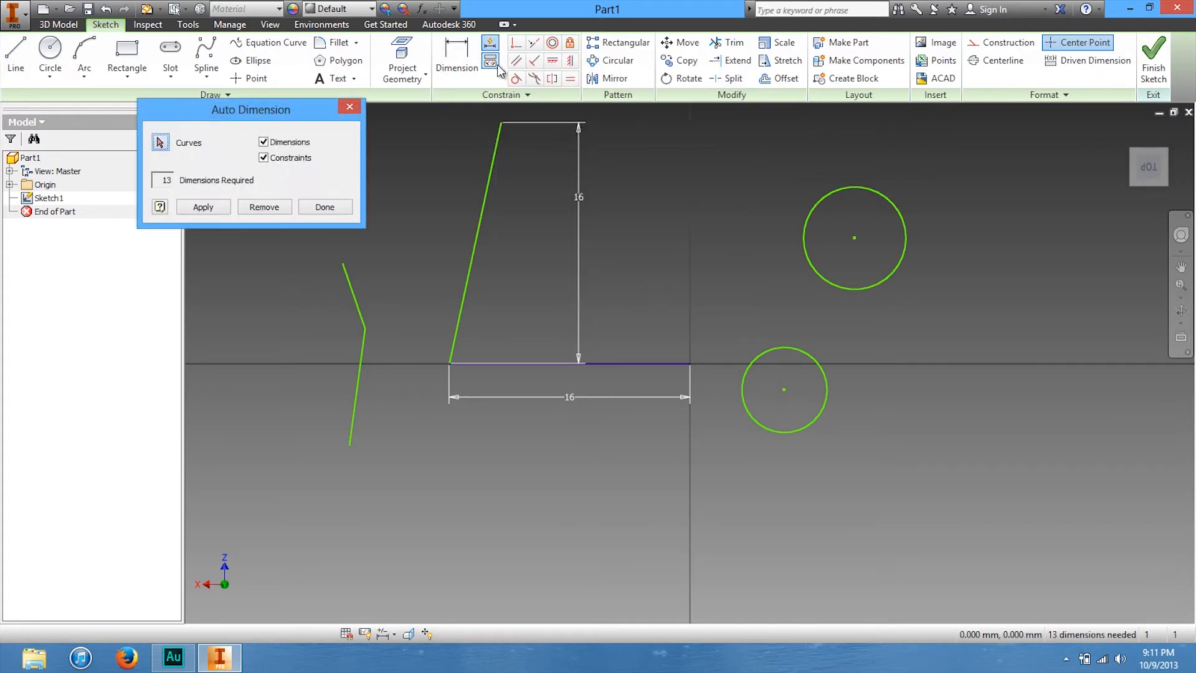
left_click_drag(293, 113, 292, 82)
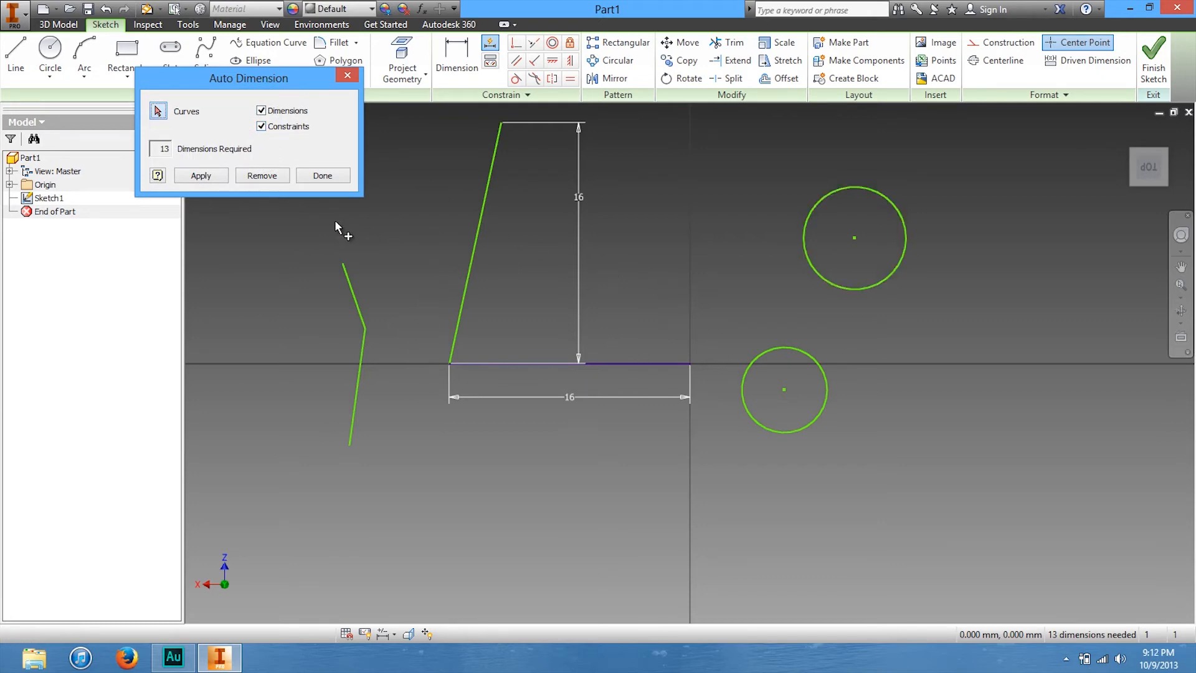
left_click(215, 178)
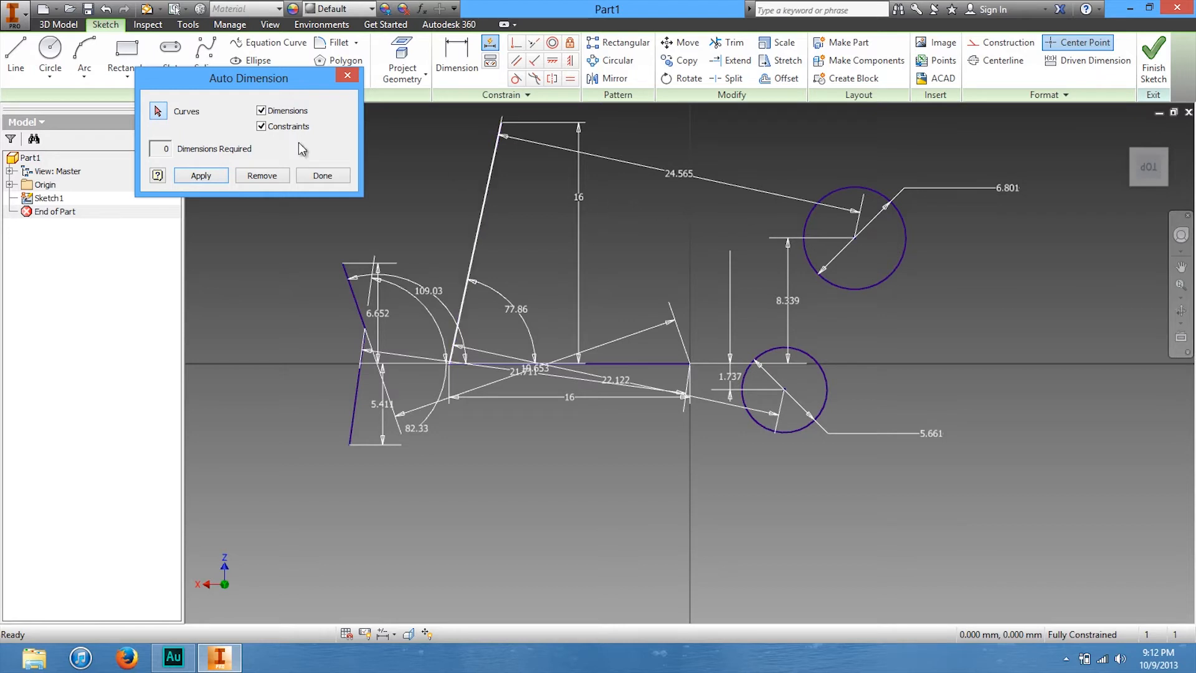
left_click(334, 175)
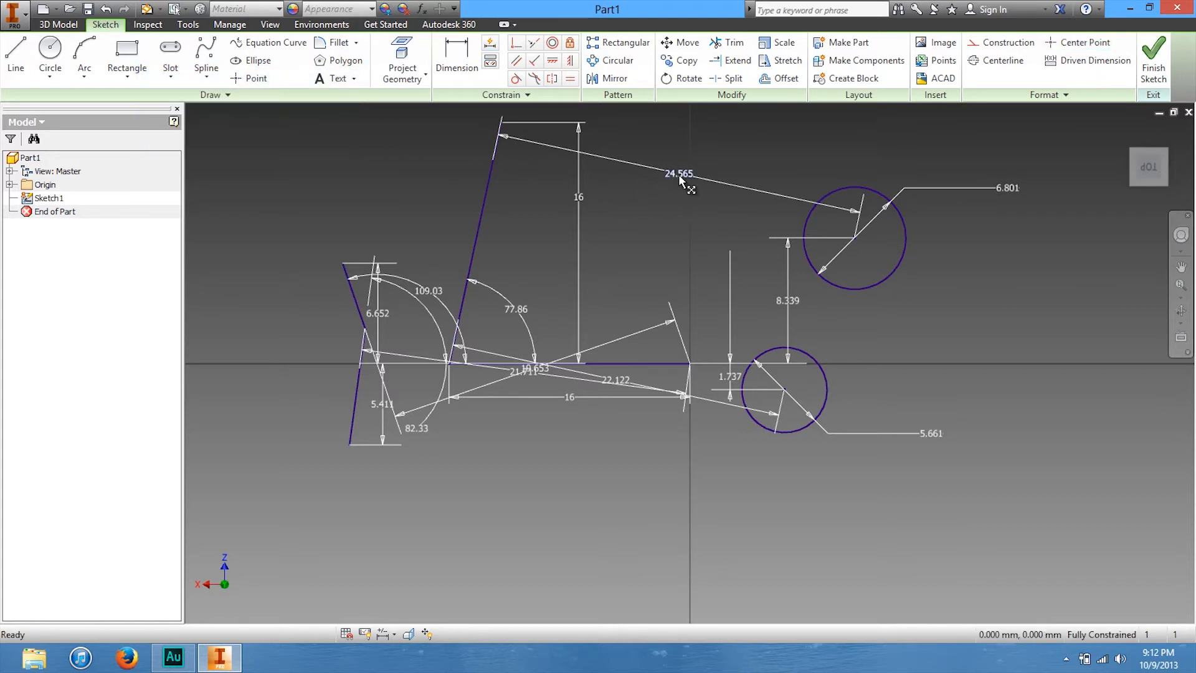
Set the distance between the slanted line and the larger circle's center to 12 mm
double_click(678, 173)
type("12")
key("Return")
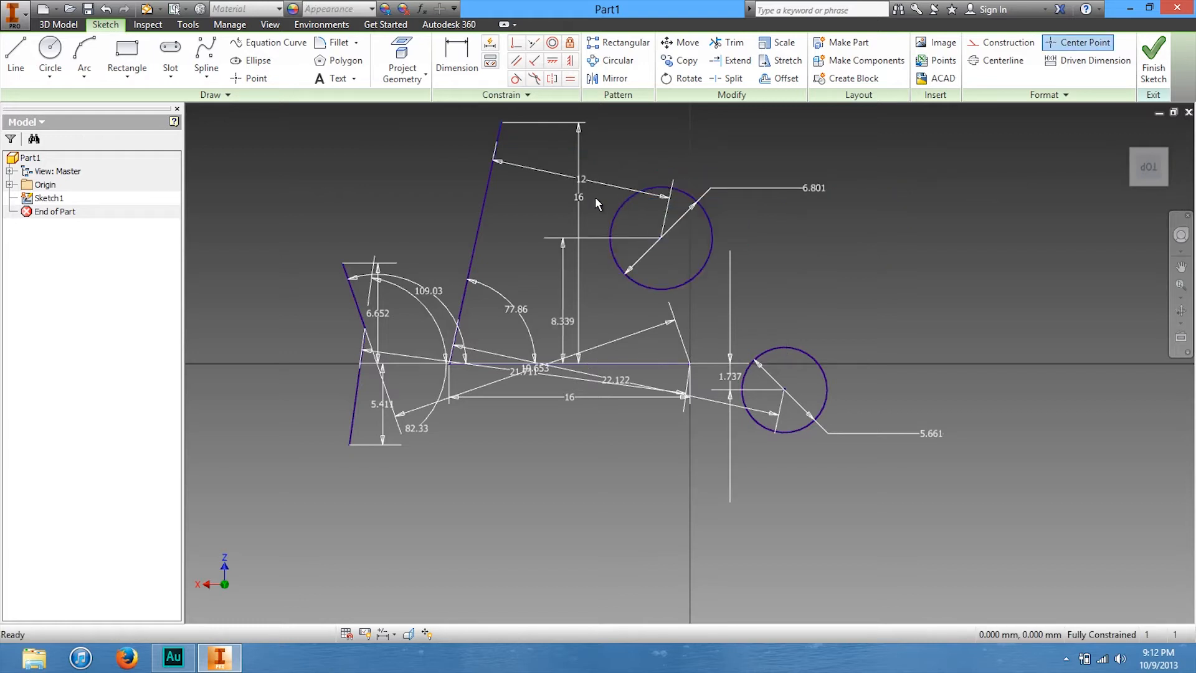
Undo the distance edit, the automatic dimensions and the upper segment of the bent path, keeping both circles and the lower segment
key("ctrl+z")
key("ctrl+z")
key("ctrl+z")
key("ctrl+z")
key("ctrl+z")
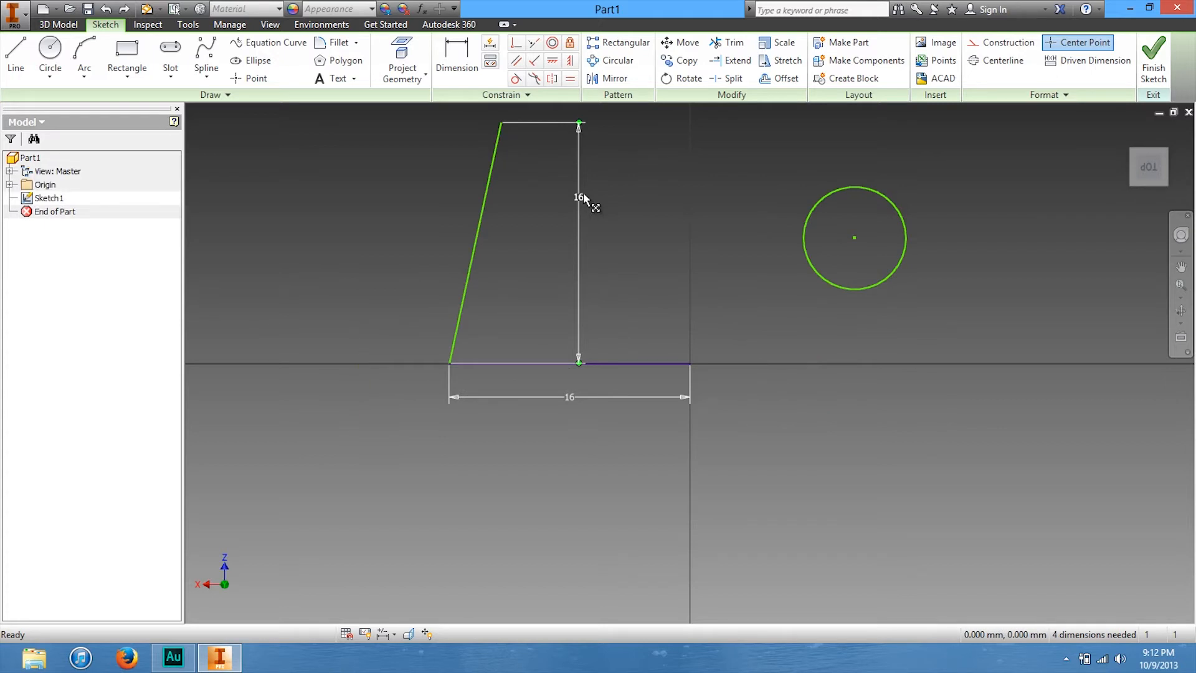
key("ctrl+y")
key("ctrl+y")
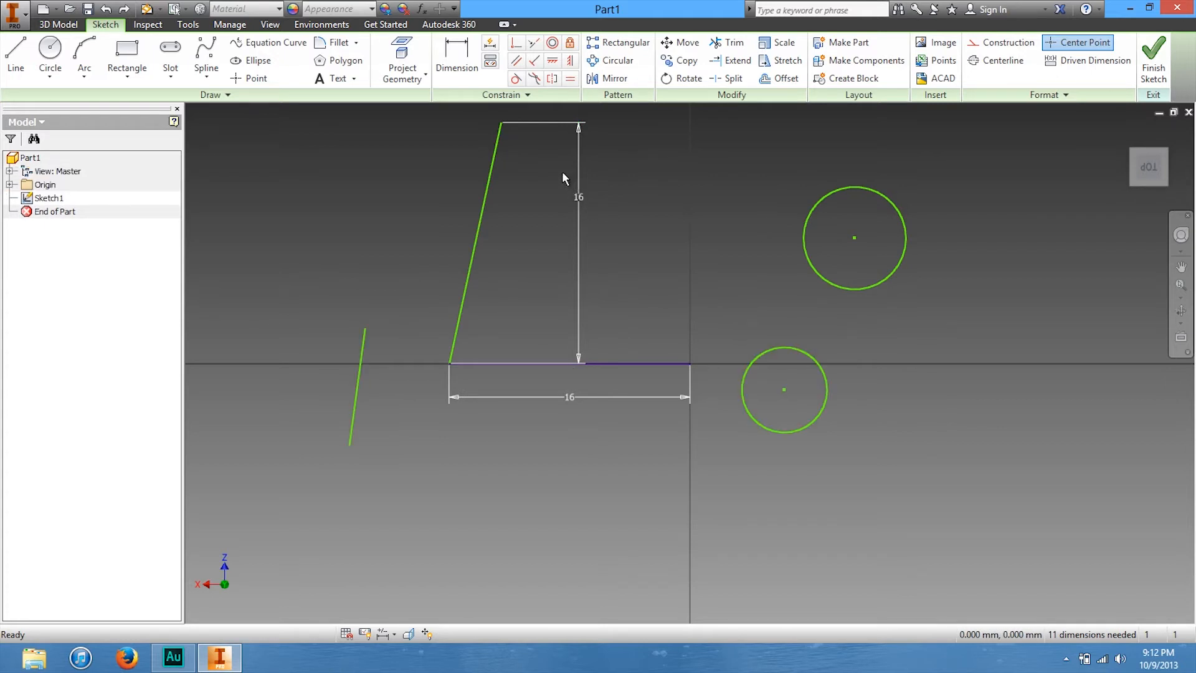
Apply coincident constraints between the origin endpoint and the larger circle's edge, and between the loose line and that circle's center
left_click(517, 44)
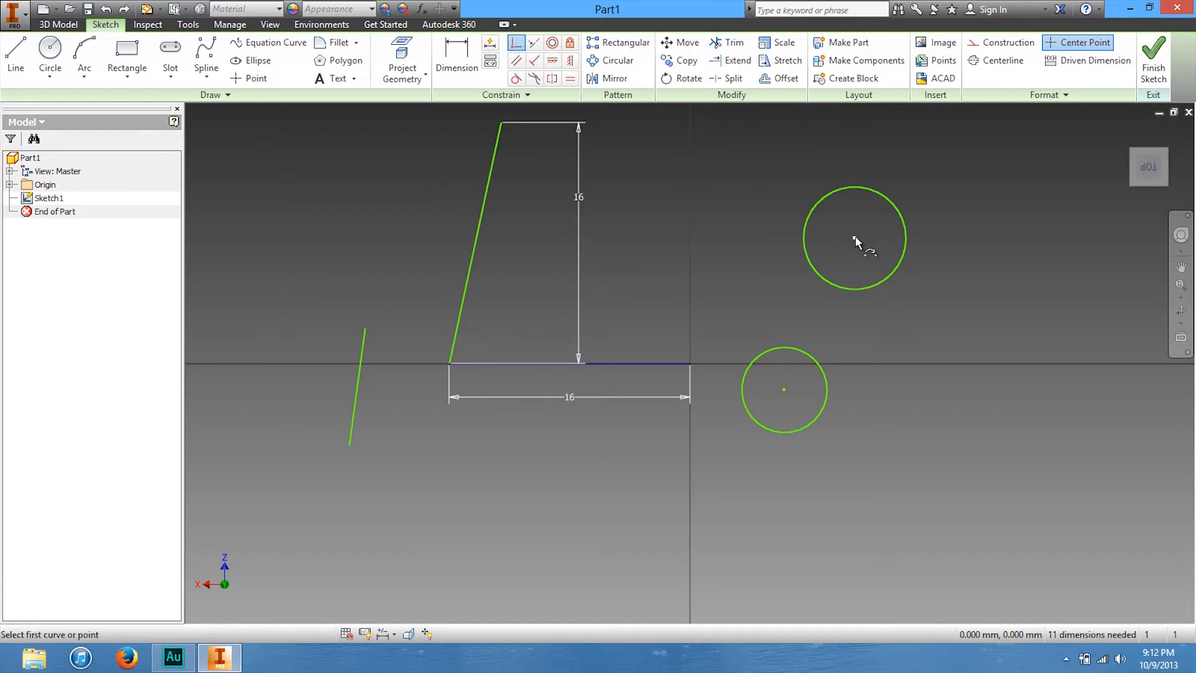
left_click(689, 363)
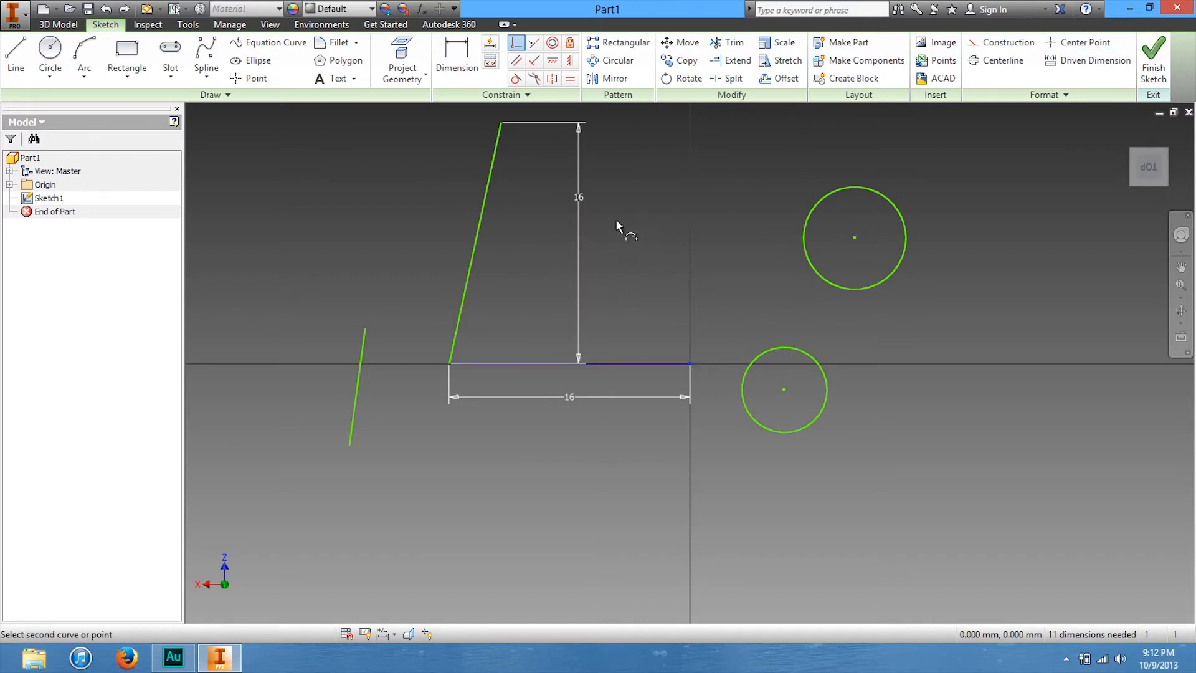
left_click(804, 237)
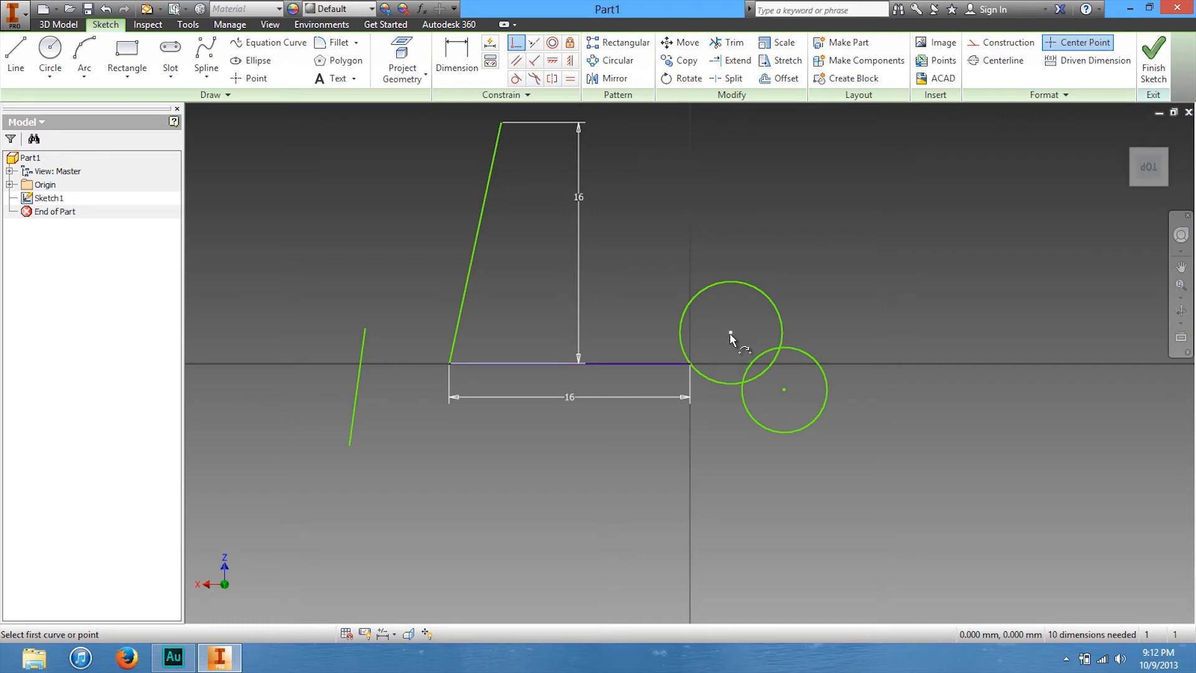
left_click(362, 352)
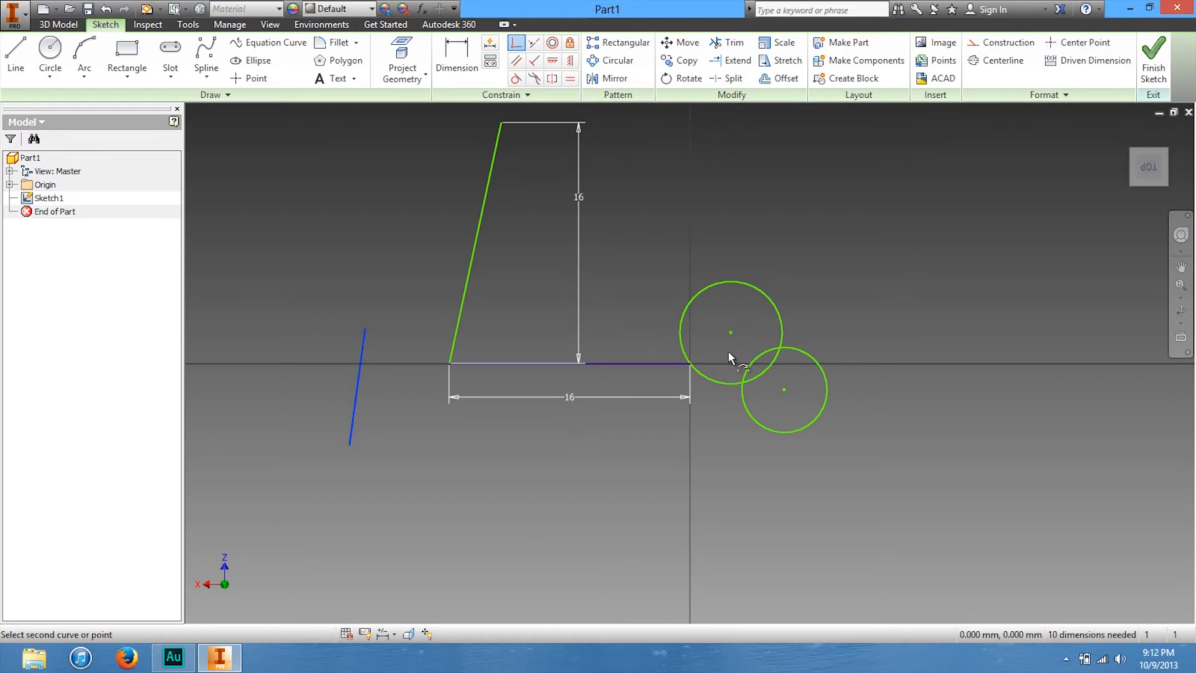
left_click(730, 334)
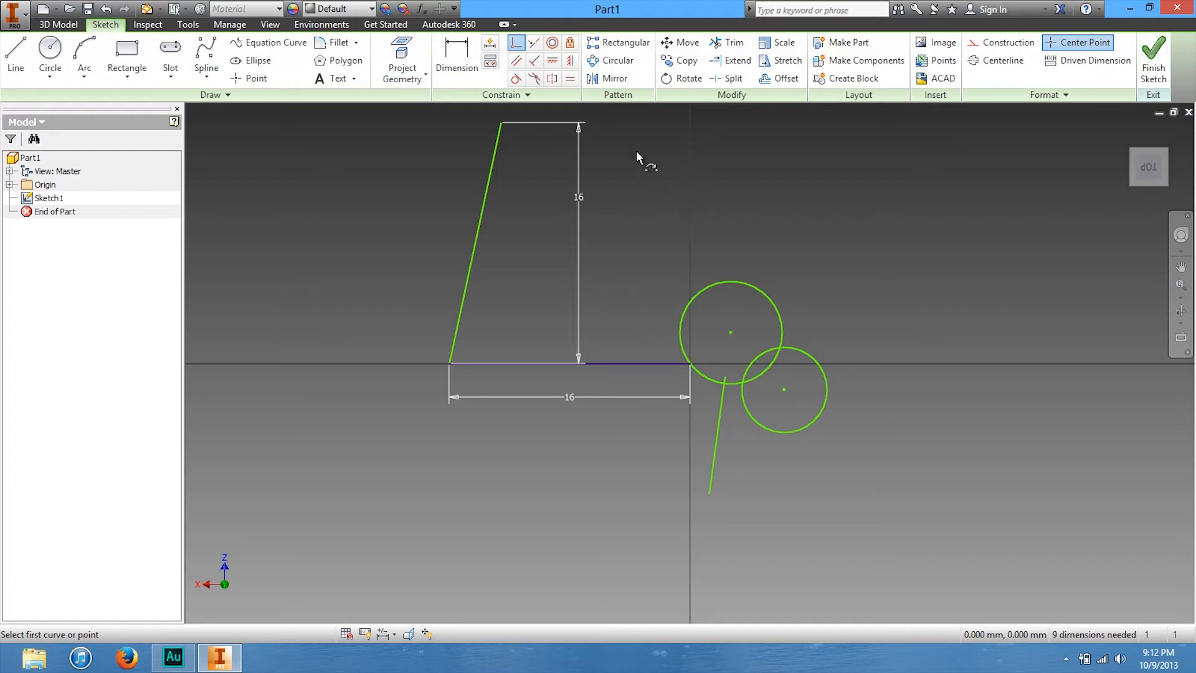
Draw a wide two-point rectangle above the two circles
left_click(537, 45)
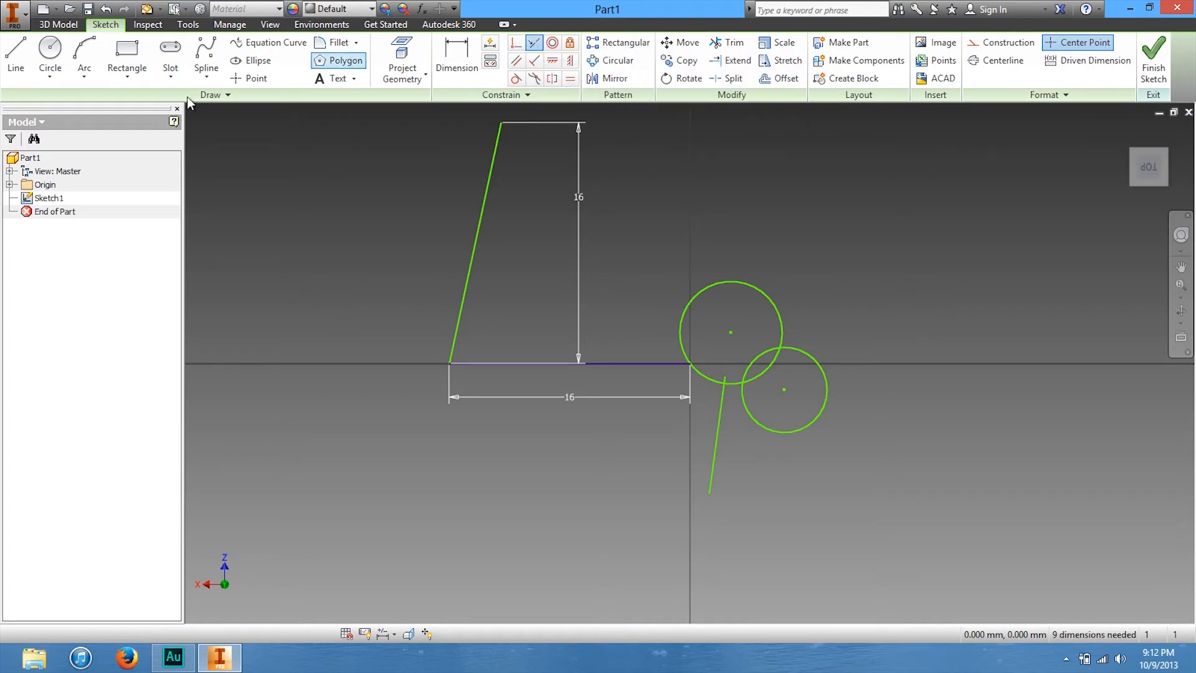
left_click(127, 50)
left_click(763, 136)
left_click(963, 197)
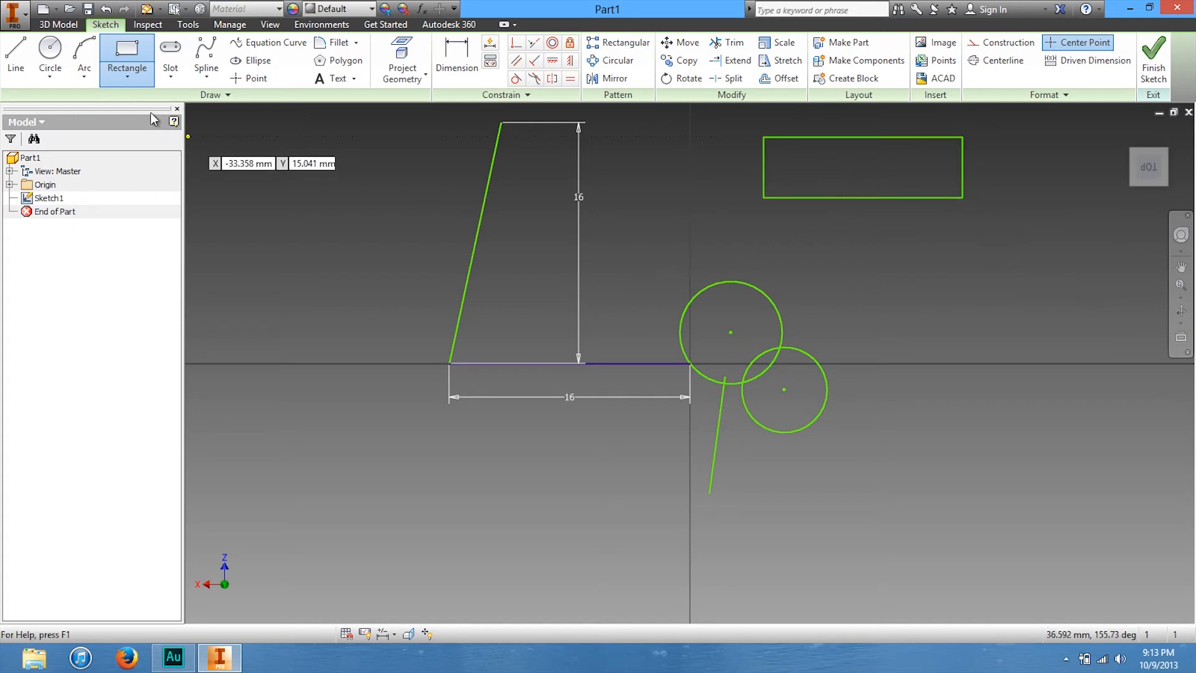
Draw a horizontal line about 17.5 mm long between the rectangle and the circles
left_click(17, 51)
left_click(726, 237)
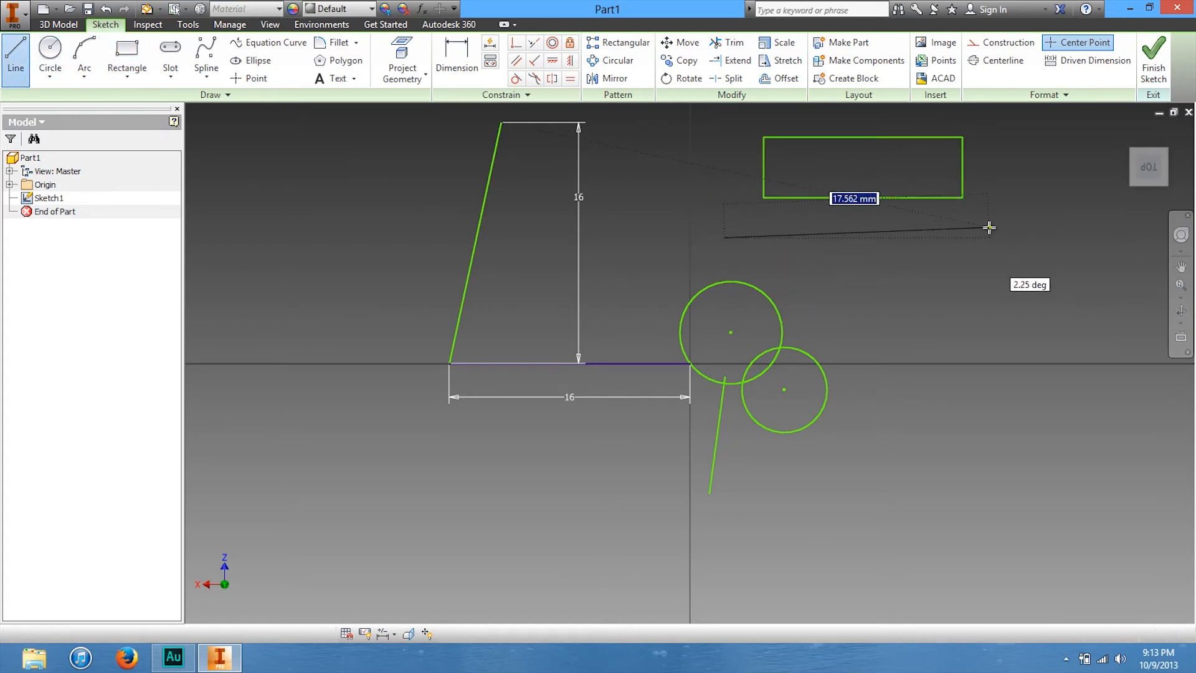
left_click(986, 238)
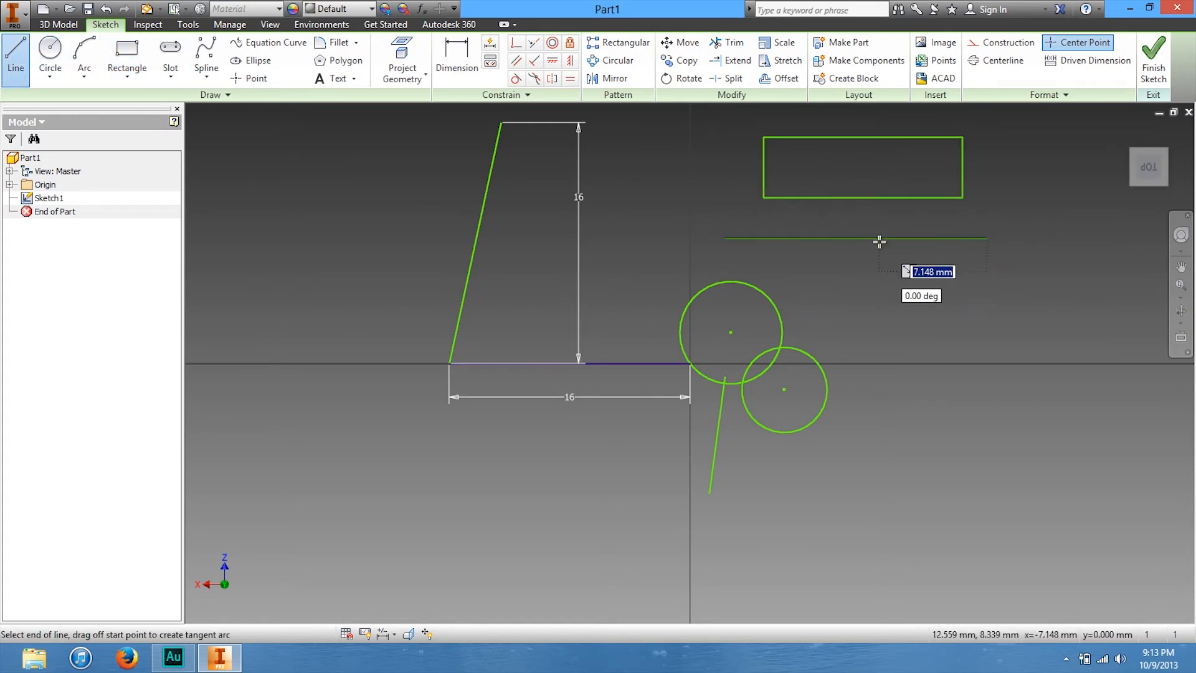
key("Escape")
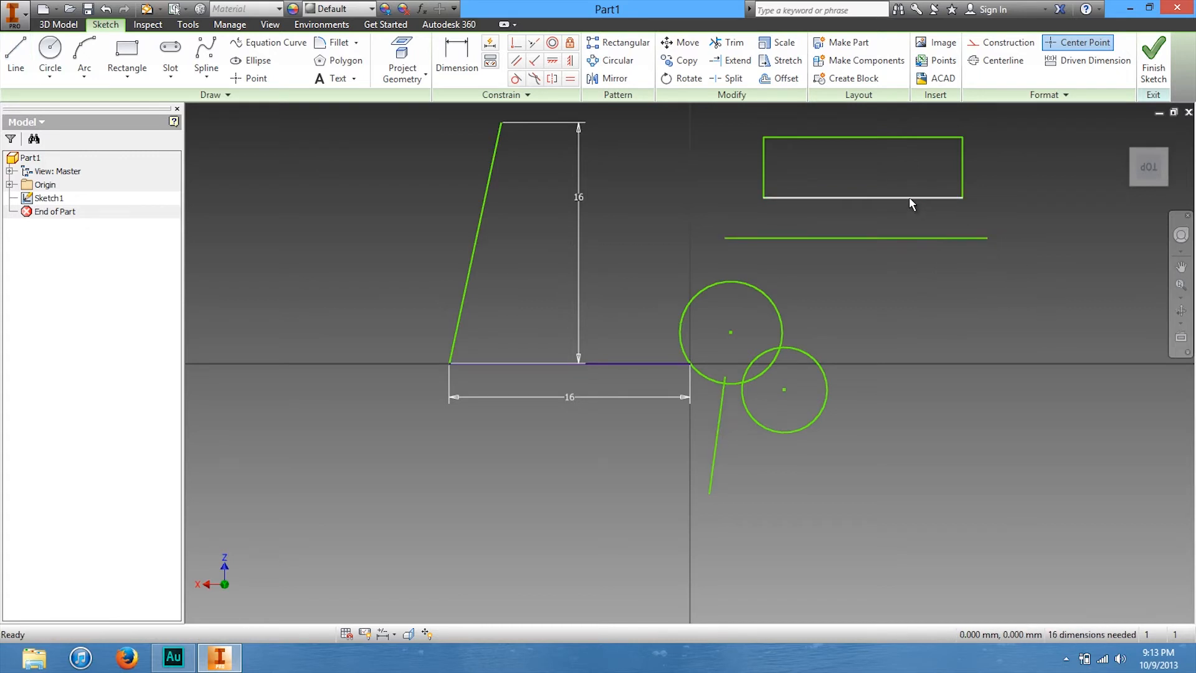
Make the new horizontal line collinear with the rectangle's lower edge
left_click(534, 45)
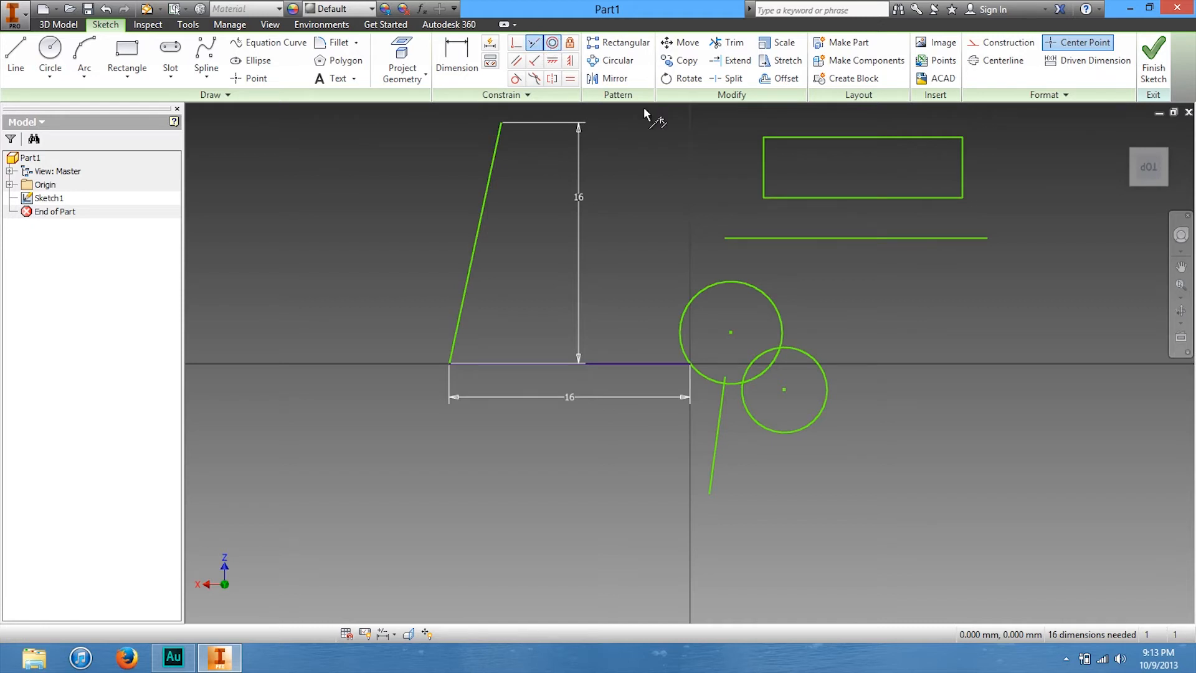
left_click(841, 238)
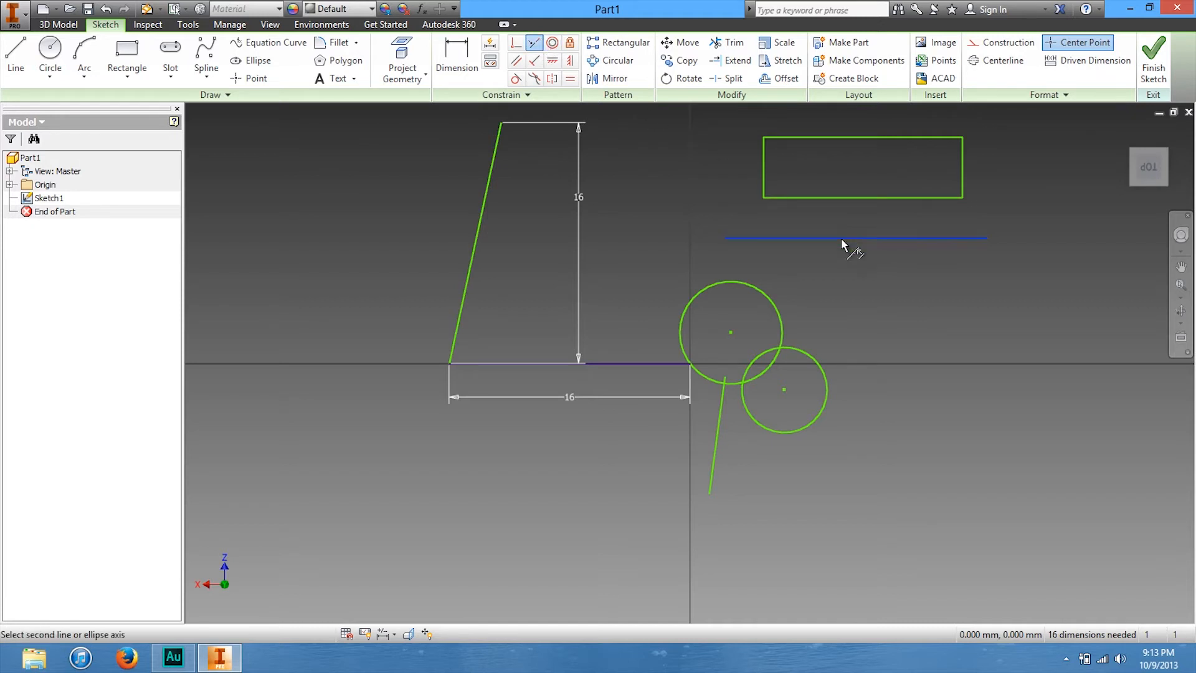
left_click(838, 197)
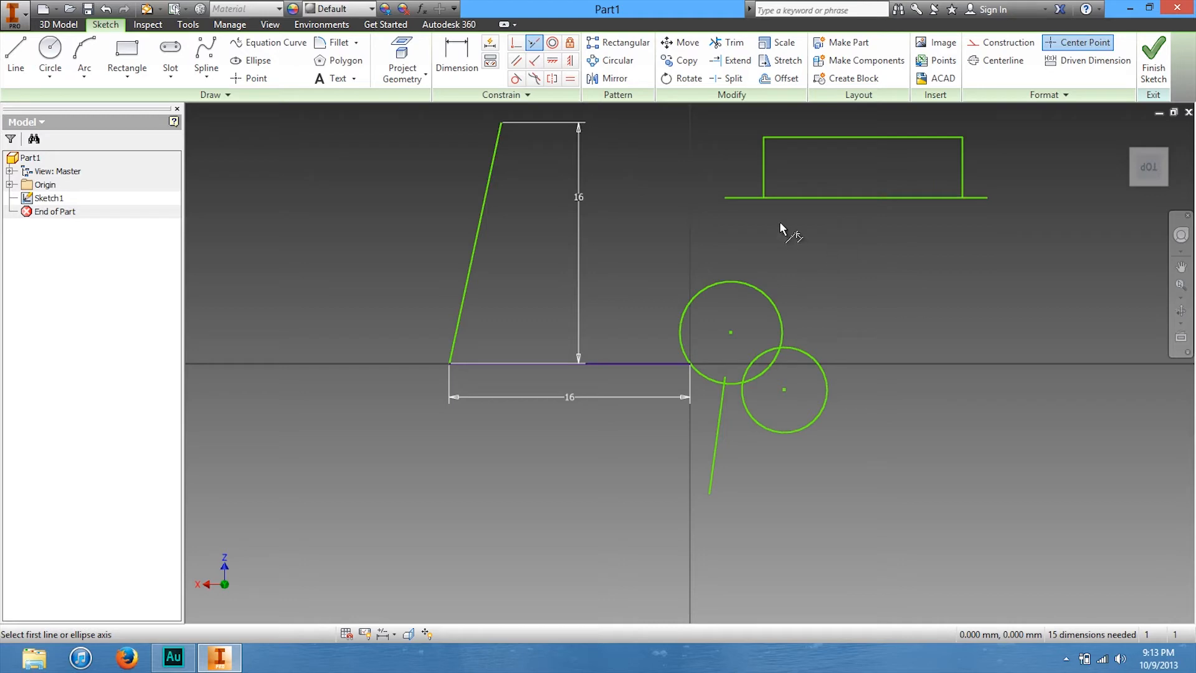
Draw a three-point arc bulging toward the slanted line in the empty area to its left
left_click(557, 44)
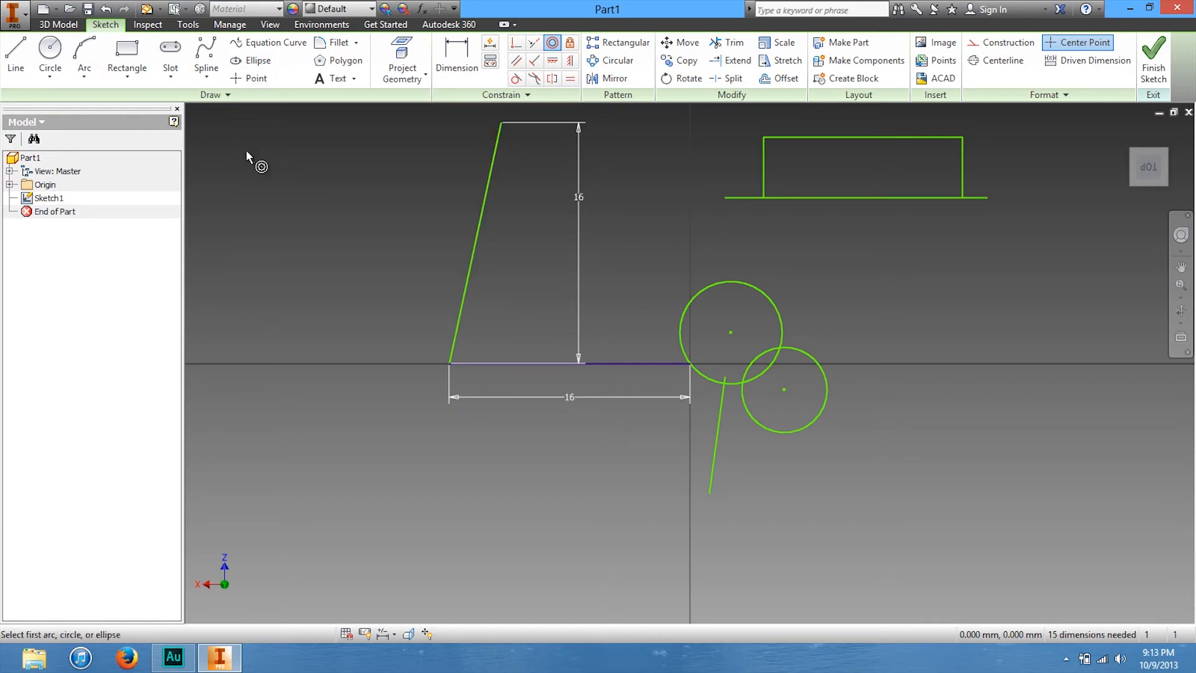
left_click(85, 59)
left_click(303, 291)
left_click(304, 192)
left_click(335, 239)
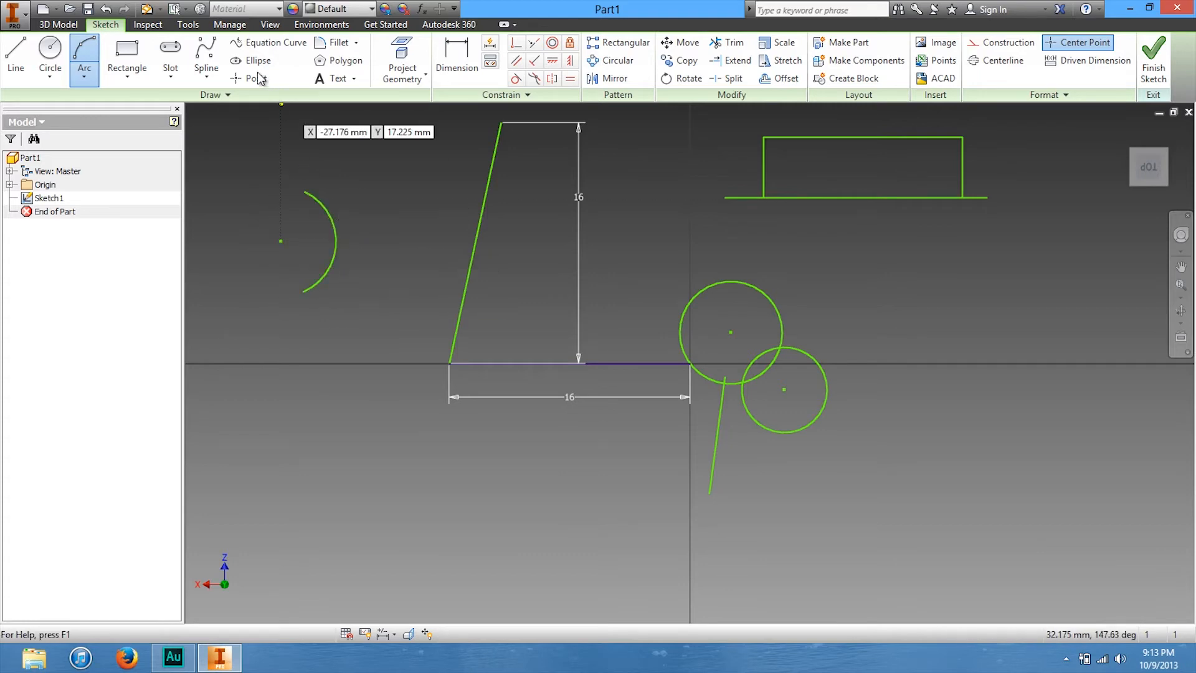
Draw a tall, narrow ellipse directly below the arc
left_click(252, 61)
left_click(286, 408)
left_click(285, 332)
left_click(304, 349)
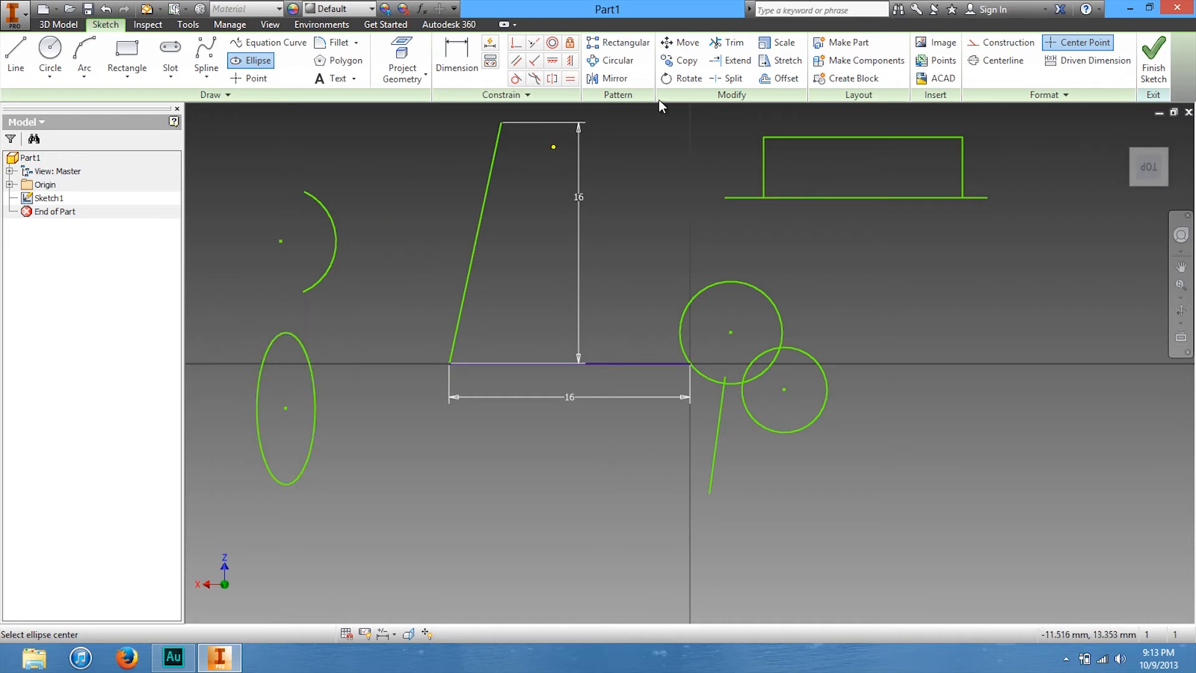
Make the ellipse concentric with the arc, and make the arc concentric with the larger circle
left_click(552, 42)
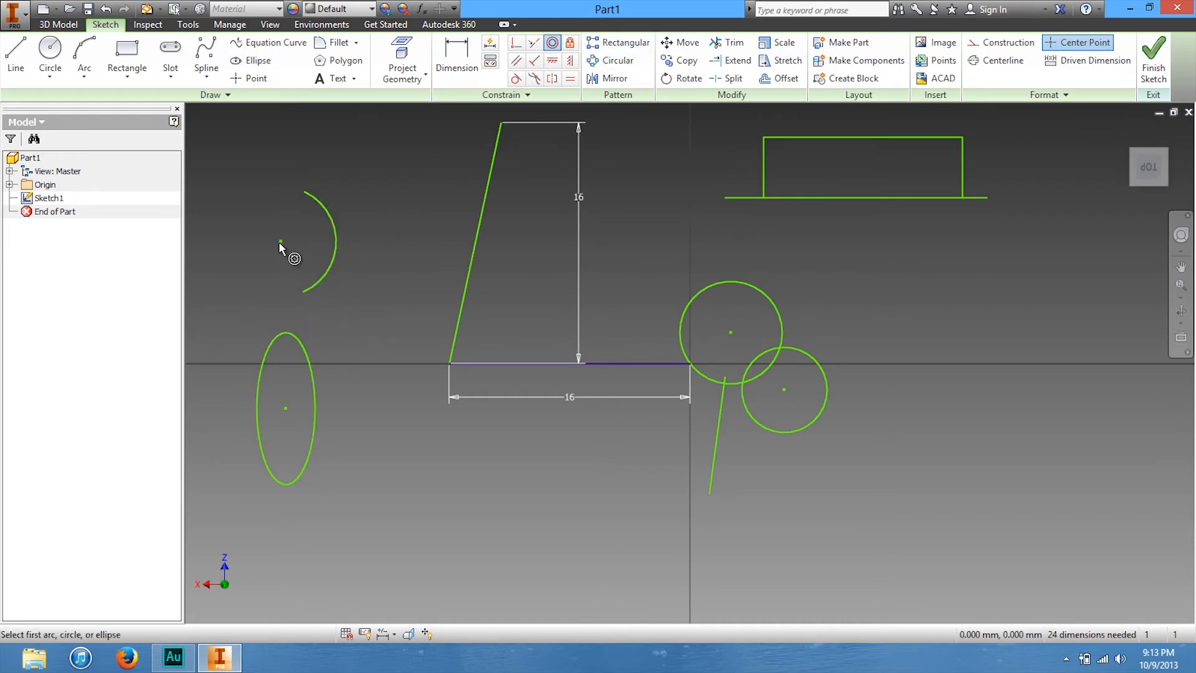
left_click(324, 264)
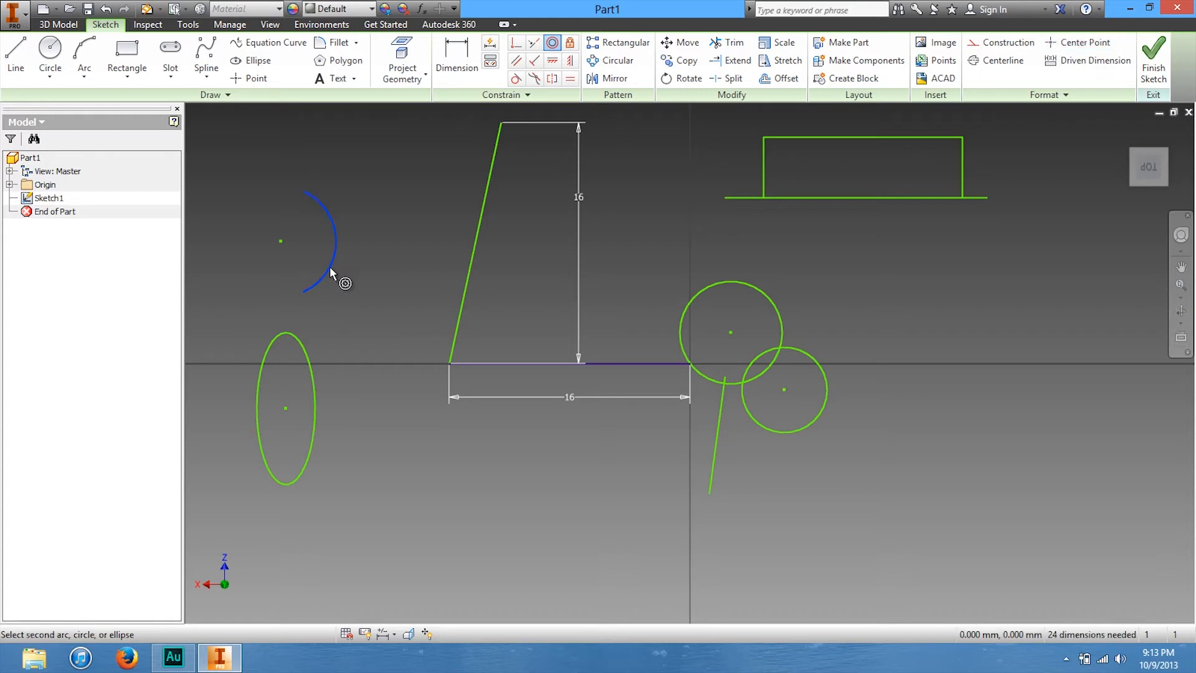
left_click(313, 381)
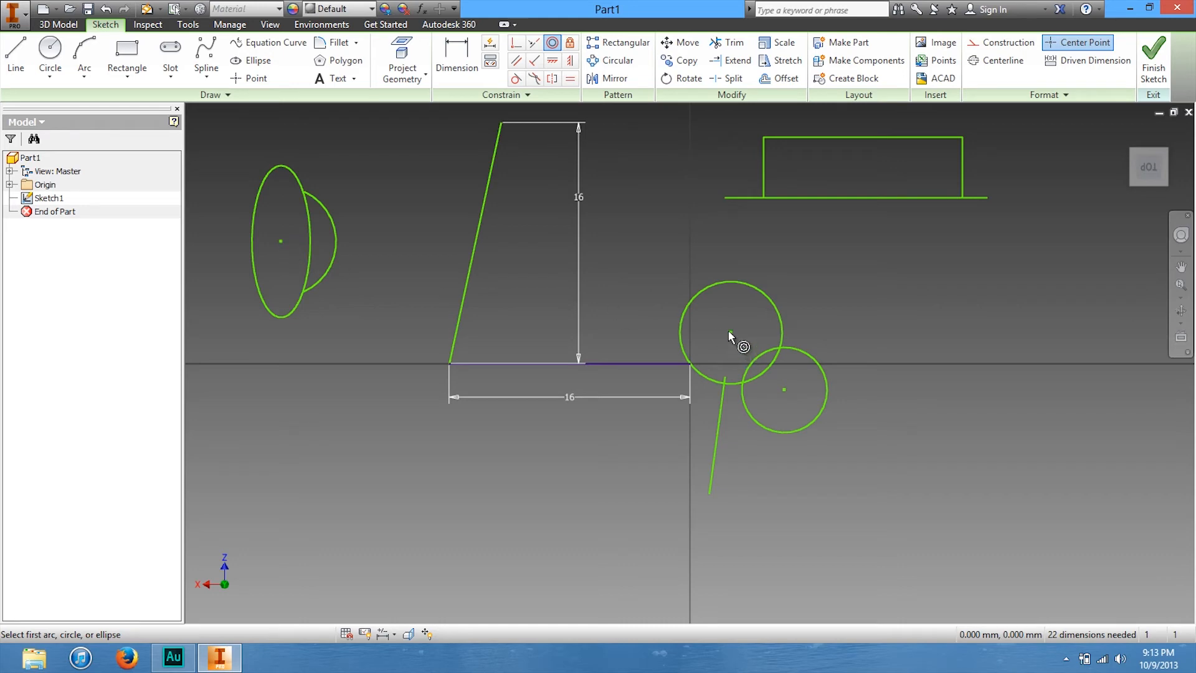
left_click(732, 283)
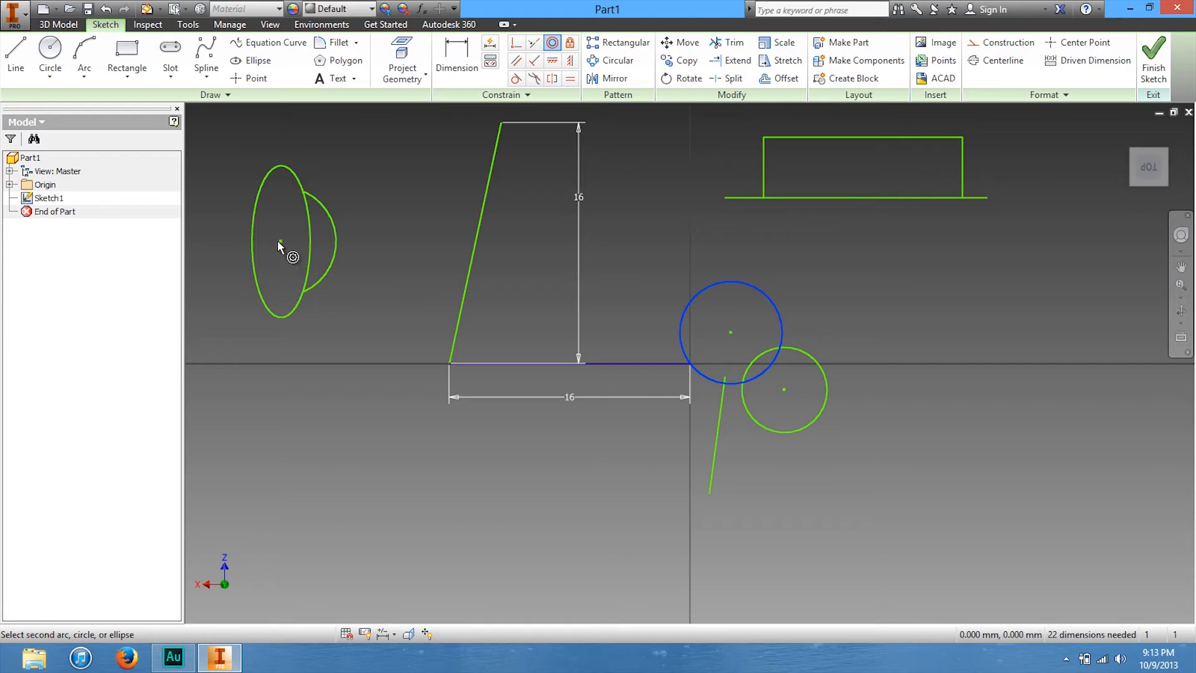
left_click(304, 285)
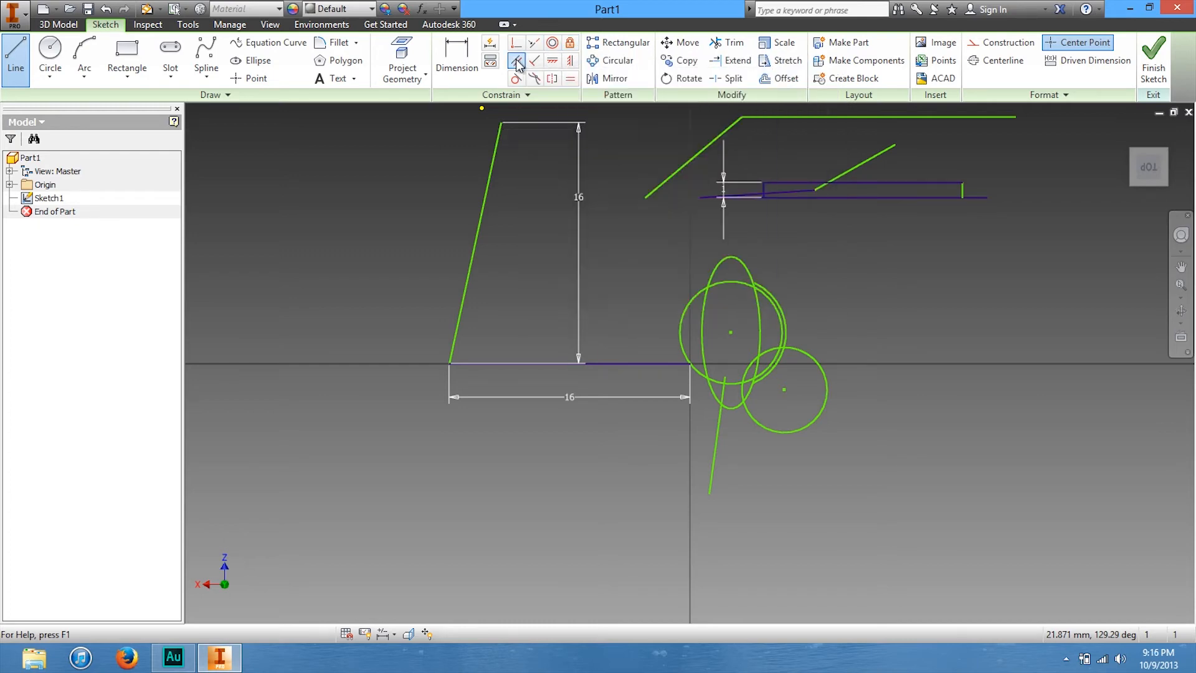
Draw a steep slanted line in the empty area left of the 16 mm high slanted line
left_click(241, 332)
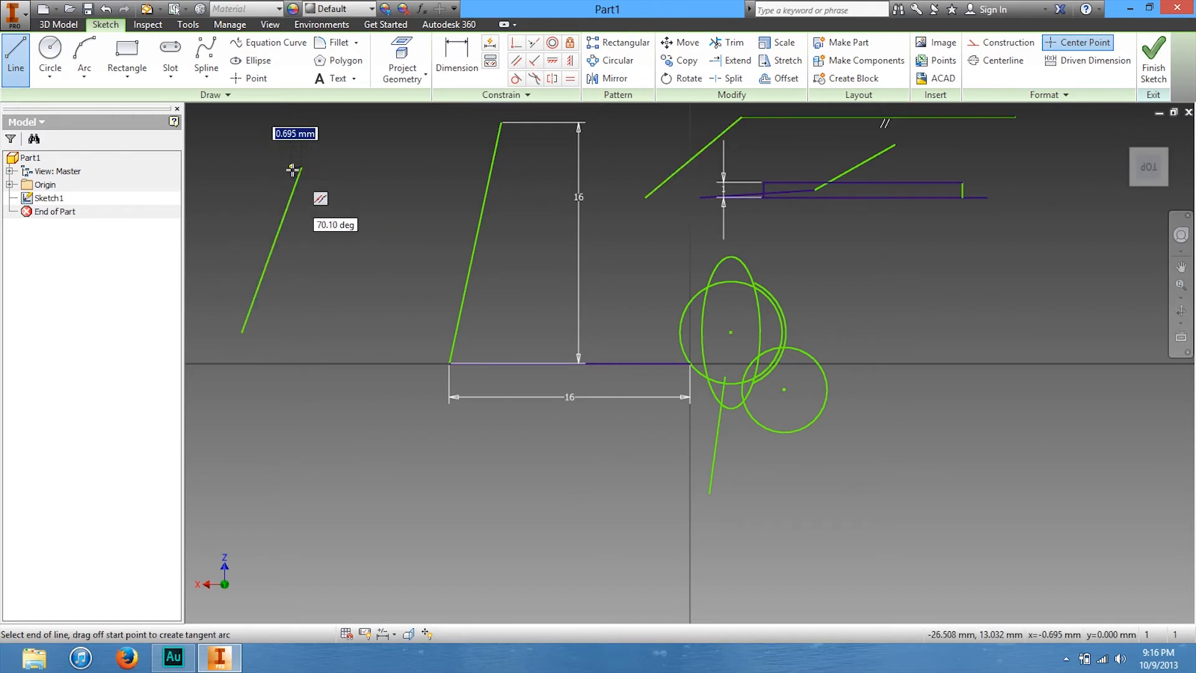
left_click(301, 169)
key("Escape")
Draw a two-point rectangle between the two slanted lines
left_click(128, 53)
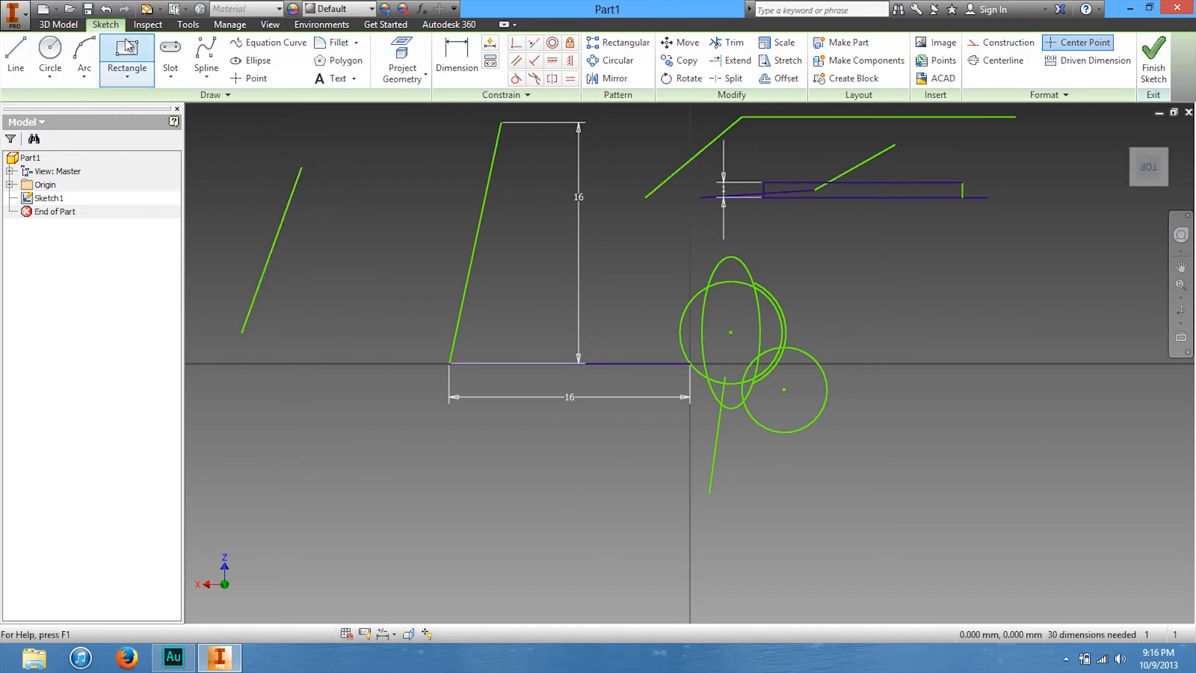
left_click(338, 333)
left_click(436, 194)
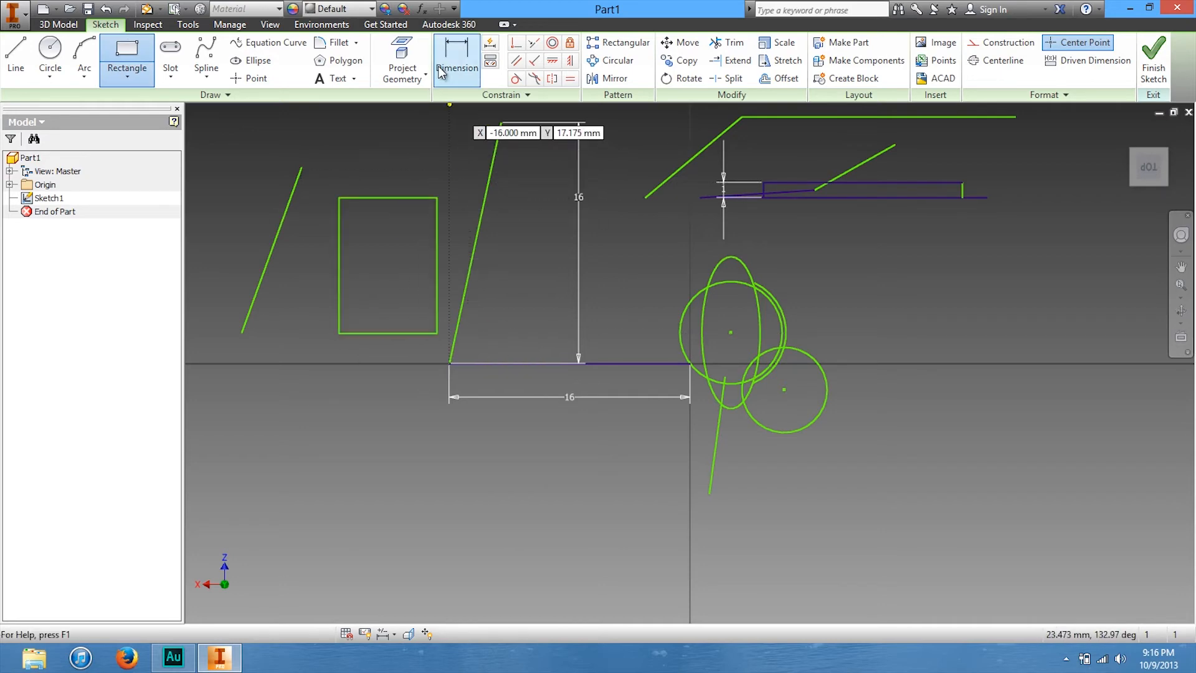
Apply a parallel constraint between the new slanted line and the rectangle's nearest vertical edge
left_click(517, 60)
left_click(275, 242)
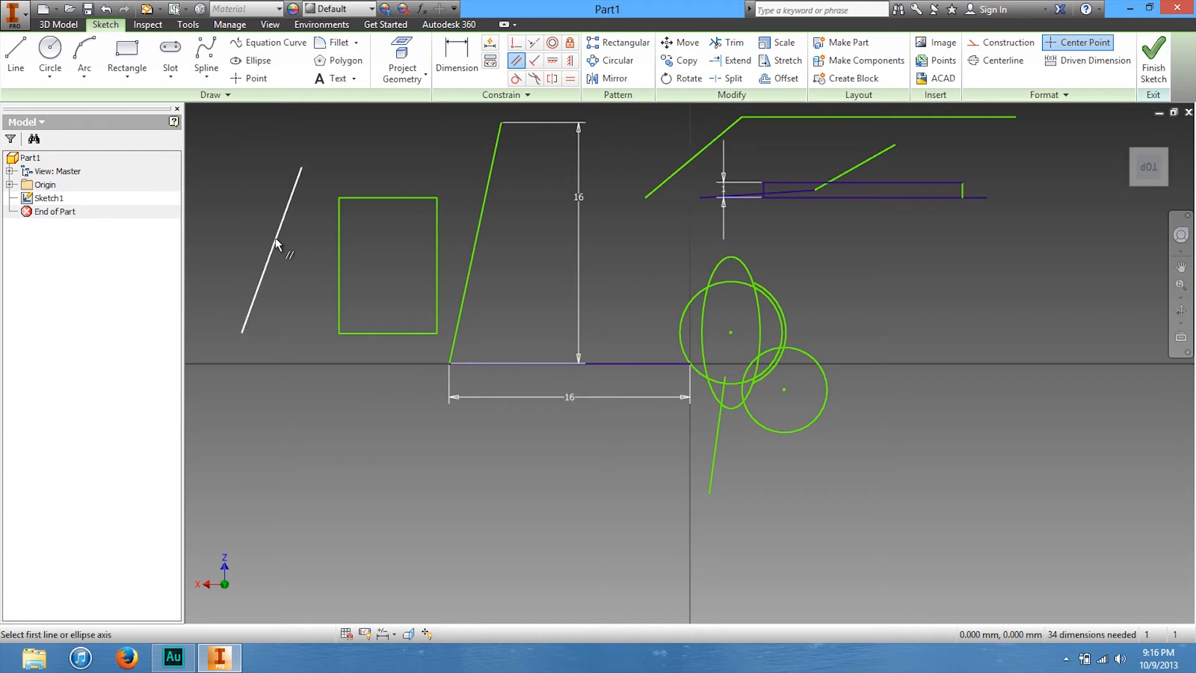
left_click(338, 259)
Try to make the parallel line perpendicular to the same rectangle edge, and undo the parallel constraint
left_click(534, 60)
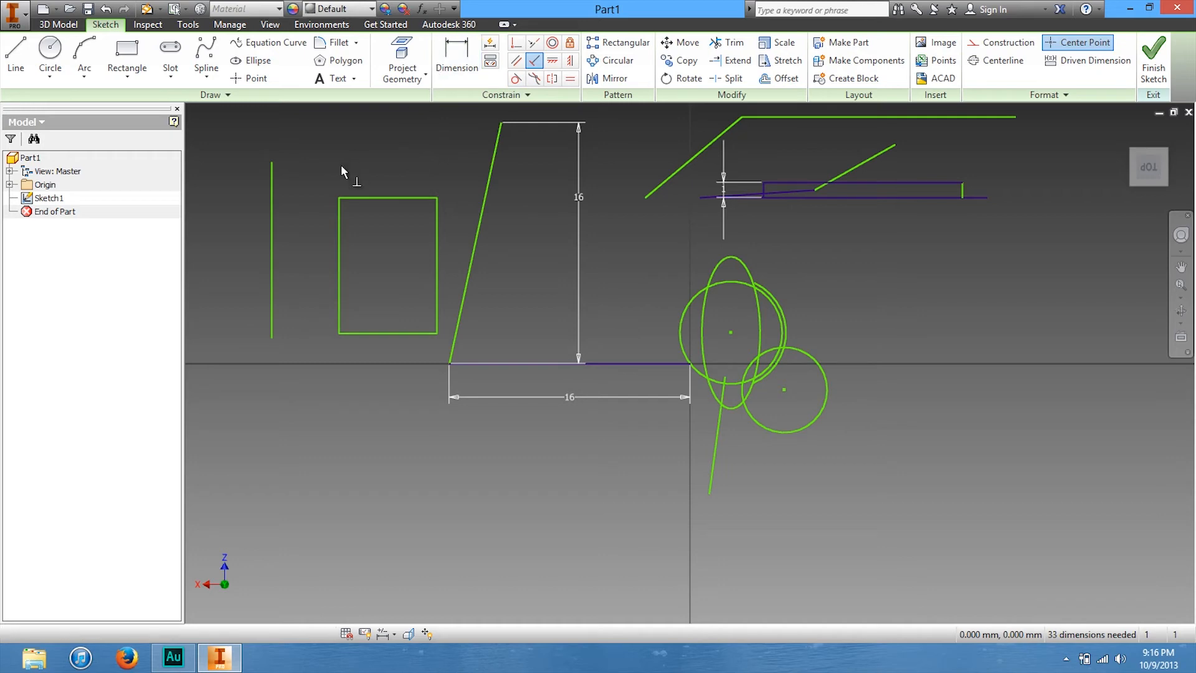
left_click(272, 219)
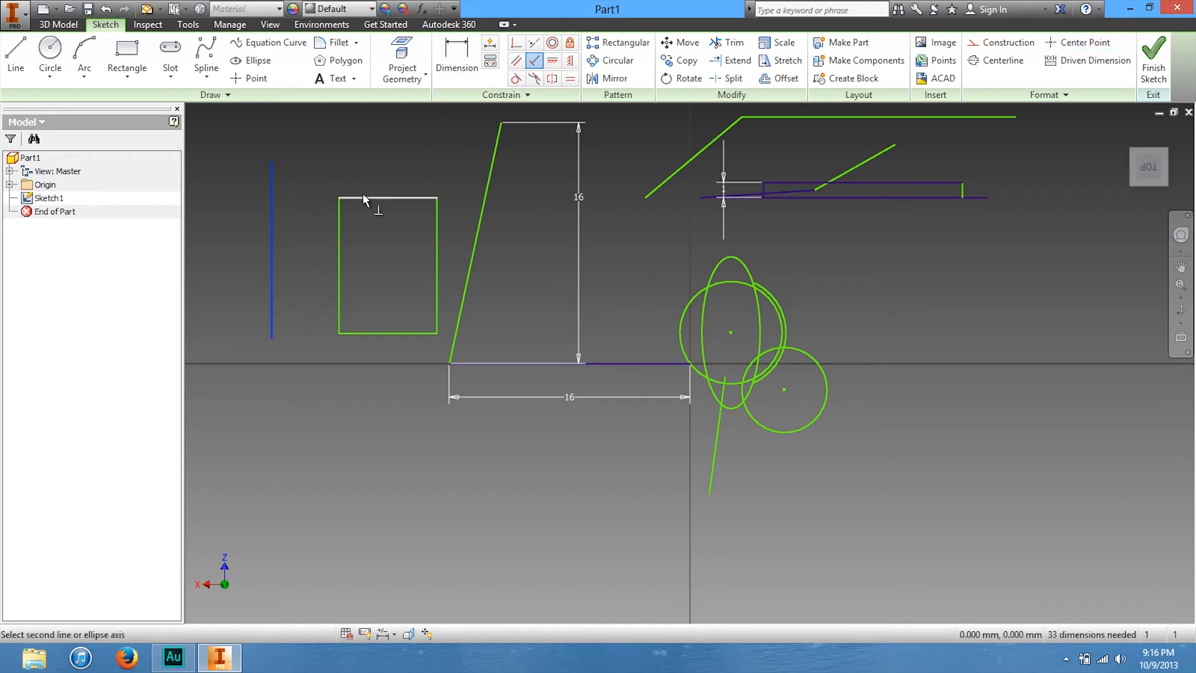
left_click(340, 216)
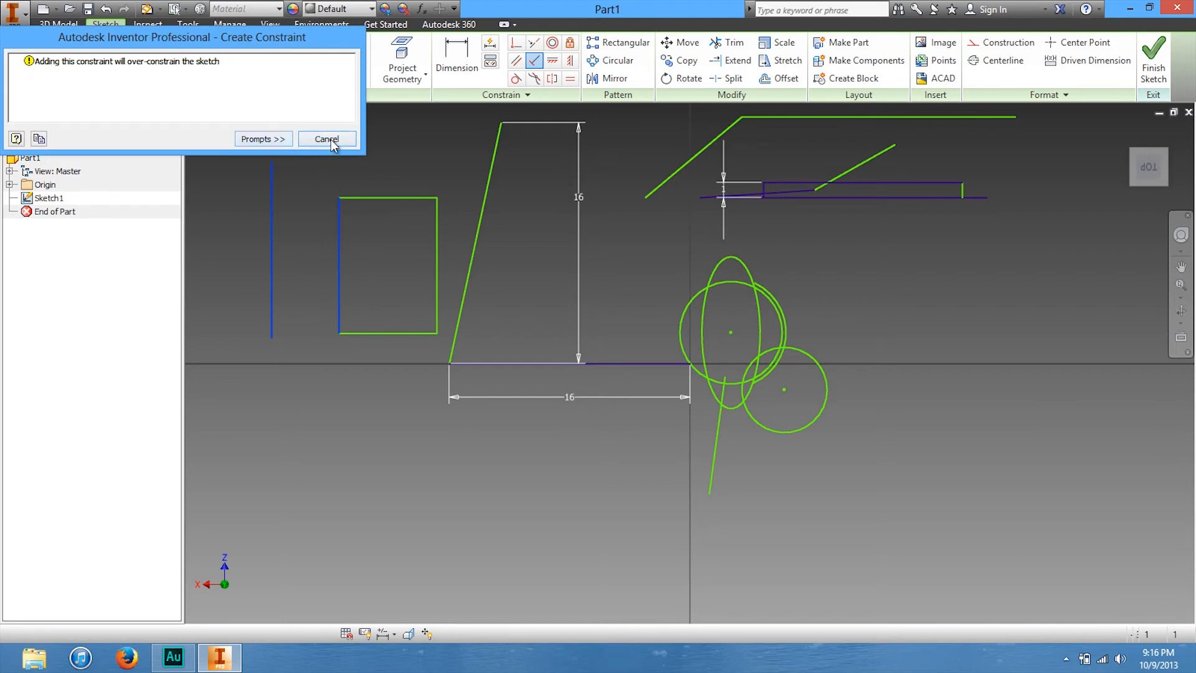
left_click(331, 139)
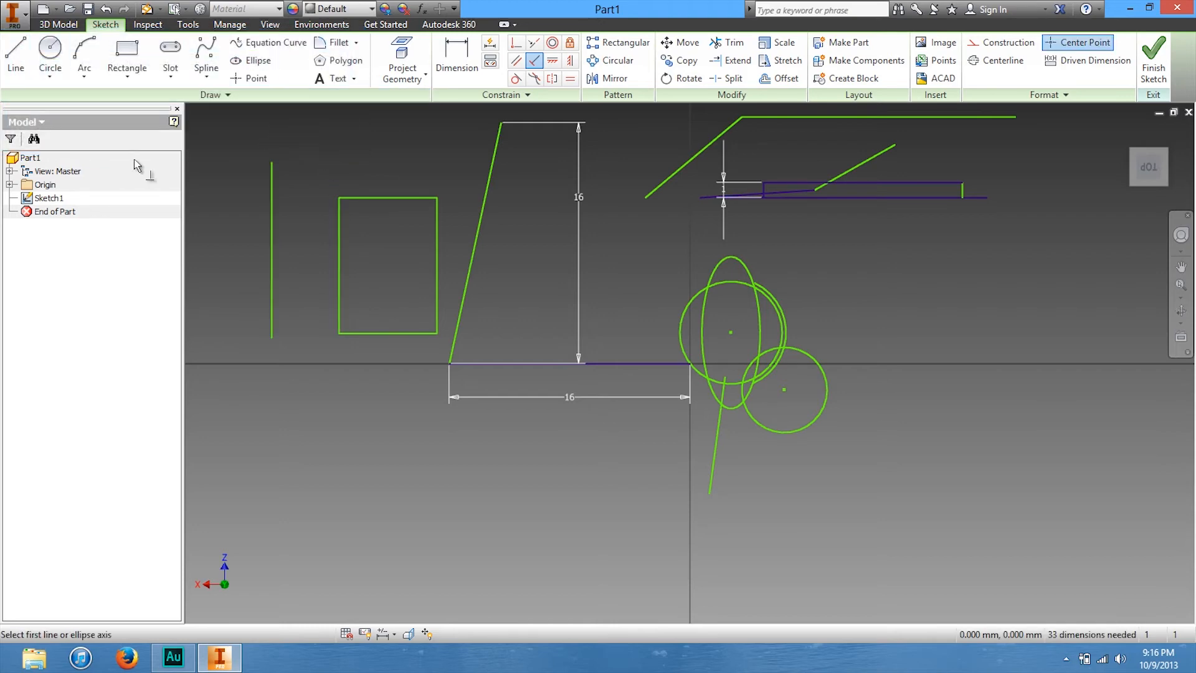
key("ctrl+z")
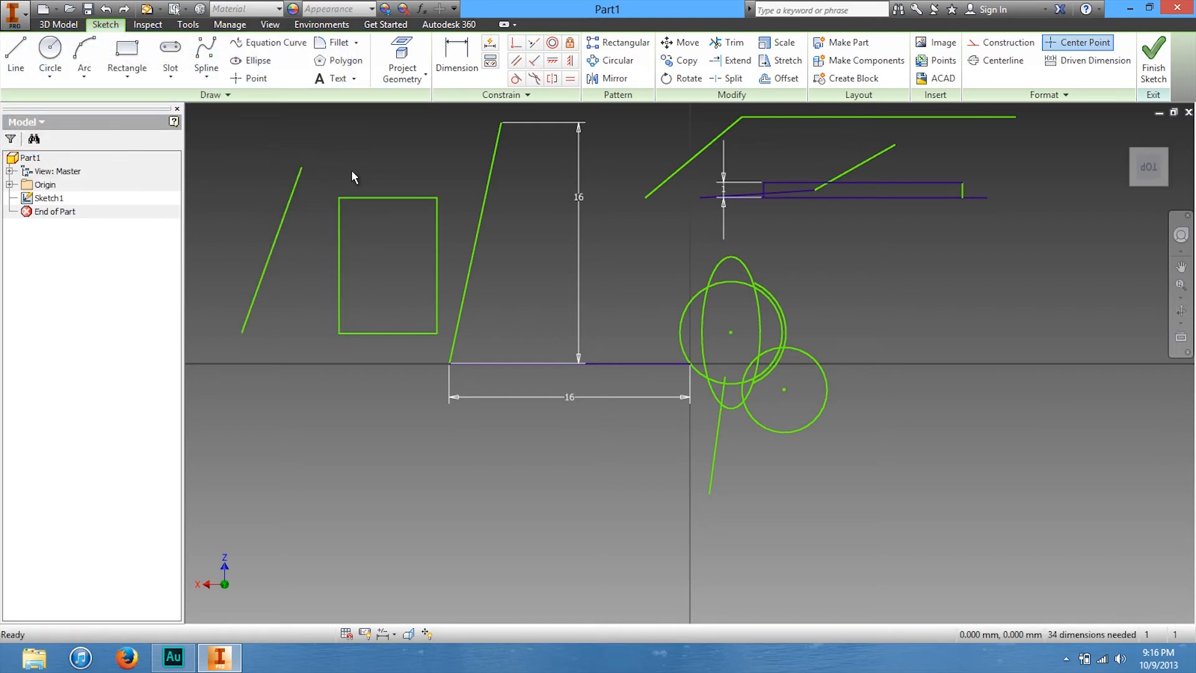
Make the slanted line beside the rectangle perpendicular to the rectangle's nearest vertical edge
left_click(533, 61)
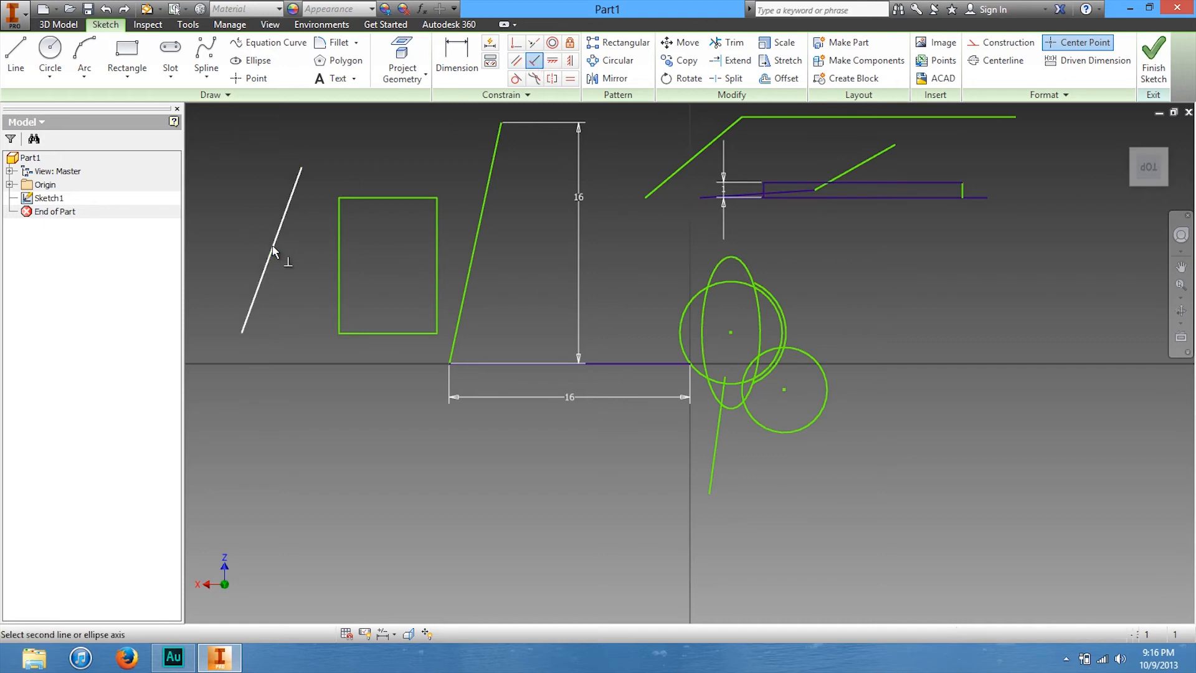
left_click(272, 248)
left_click(339, 248)
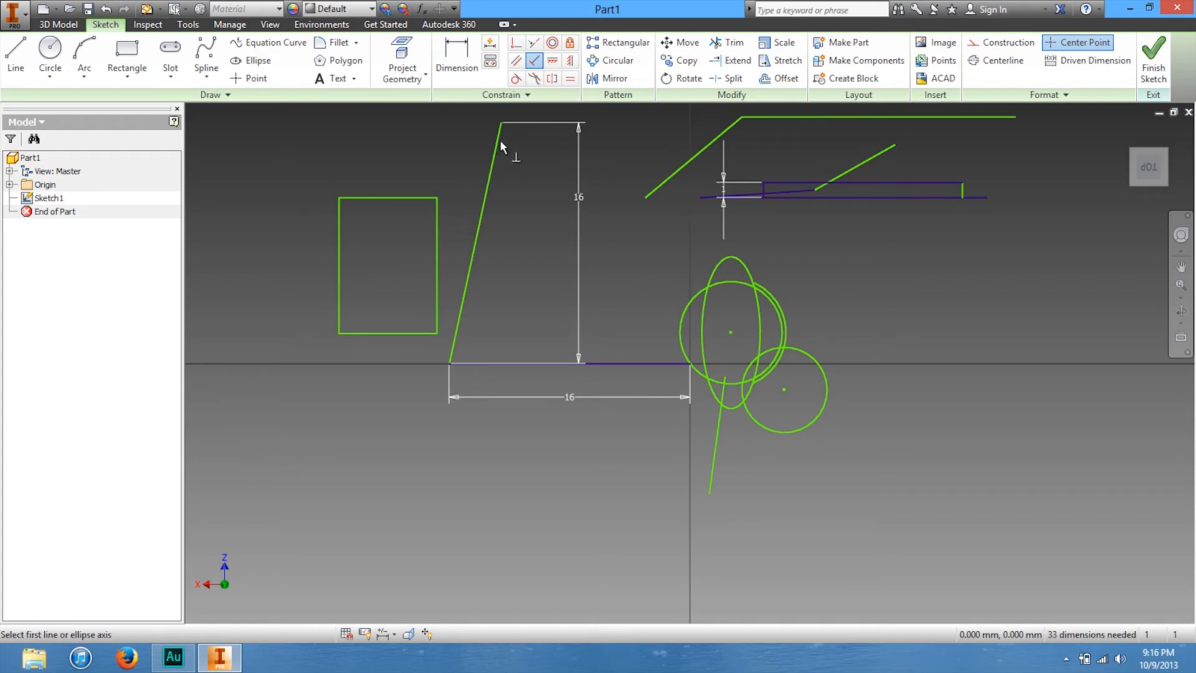
Draw a horizontal line about 11.4 mm long above the rectangle and a separate slanted line crossing it
left_click(27, 53)
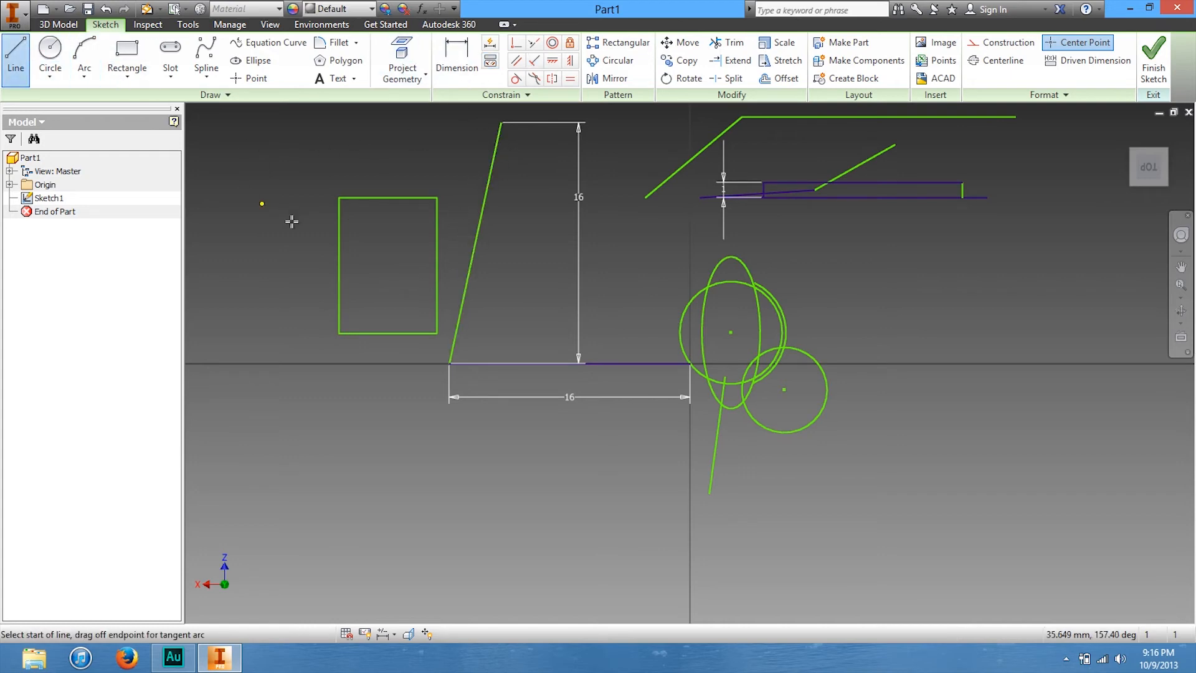
left_click(245, 157)
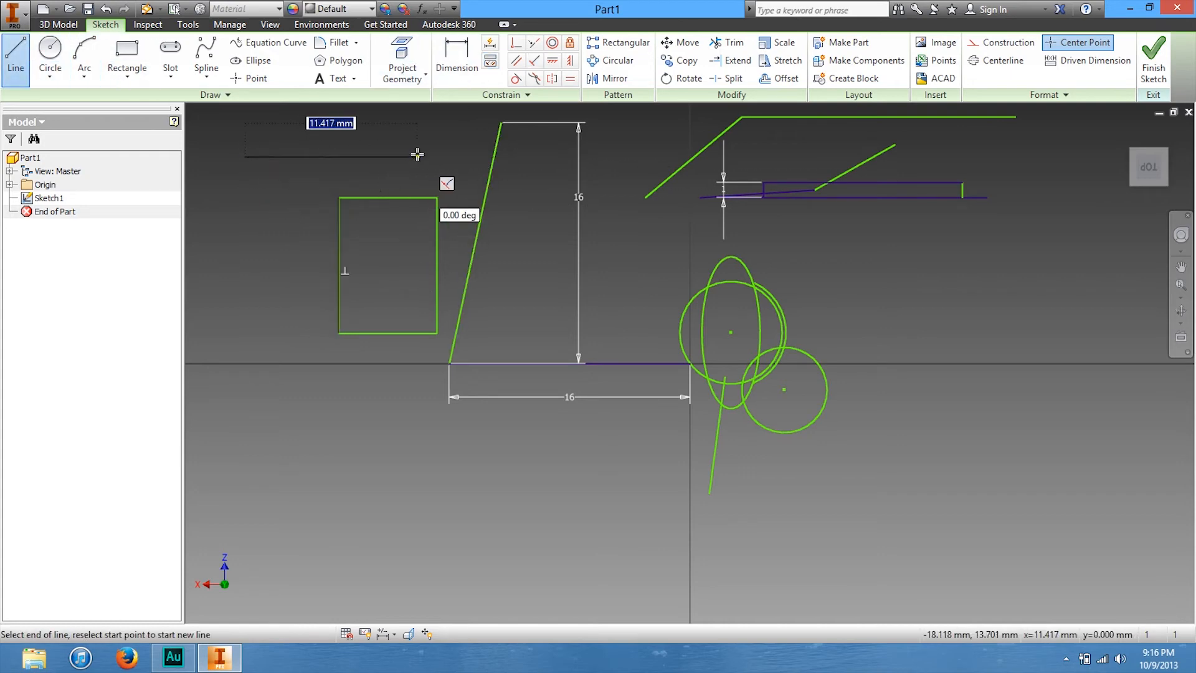
left_click(18, 56)
left_click(272, 225)
left_click(372, 127)
key("Escape")
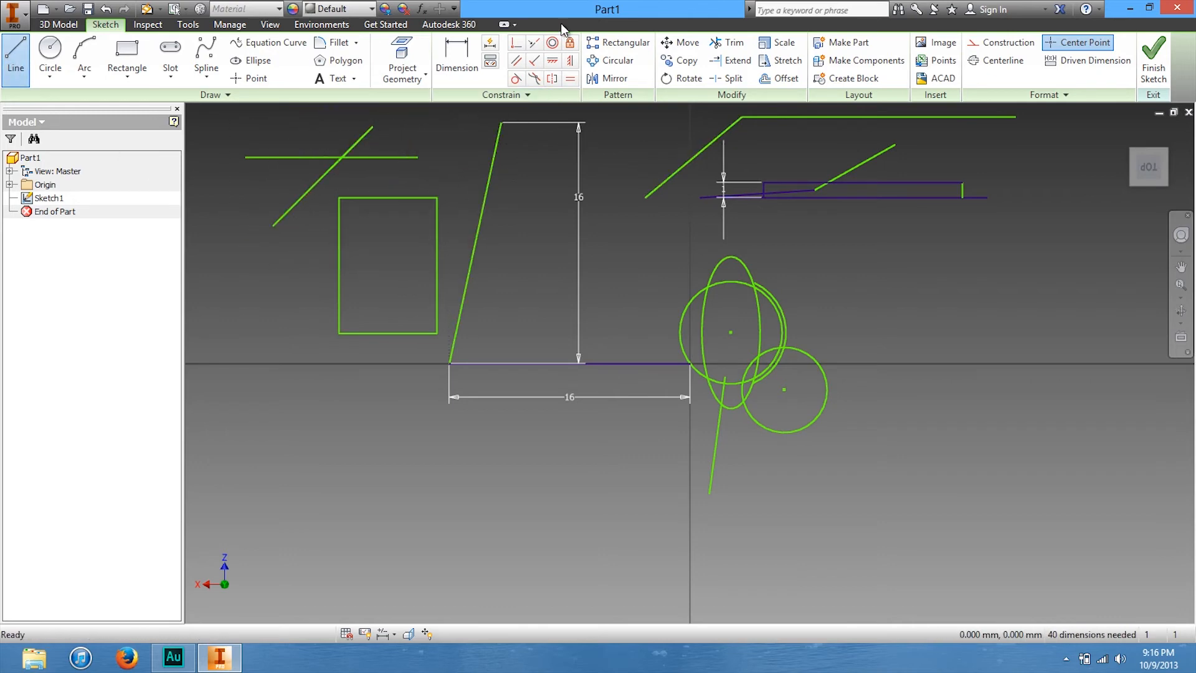
Make the crossing slanted line perpendicular to the horizontal line above the rectangle
left_click(536, 63)
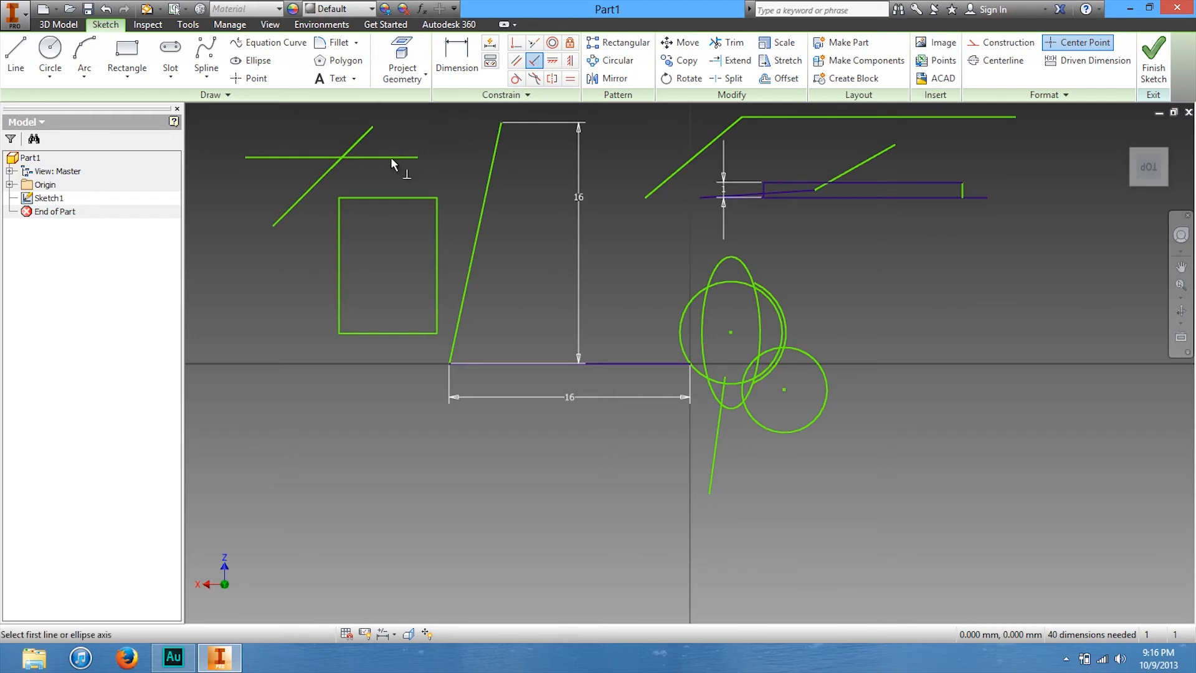
left_click(380, 157)
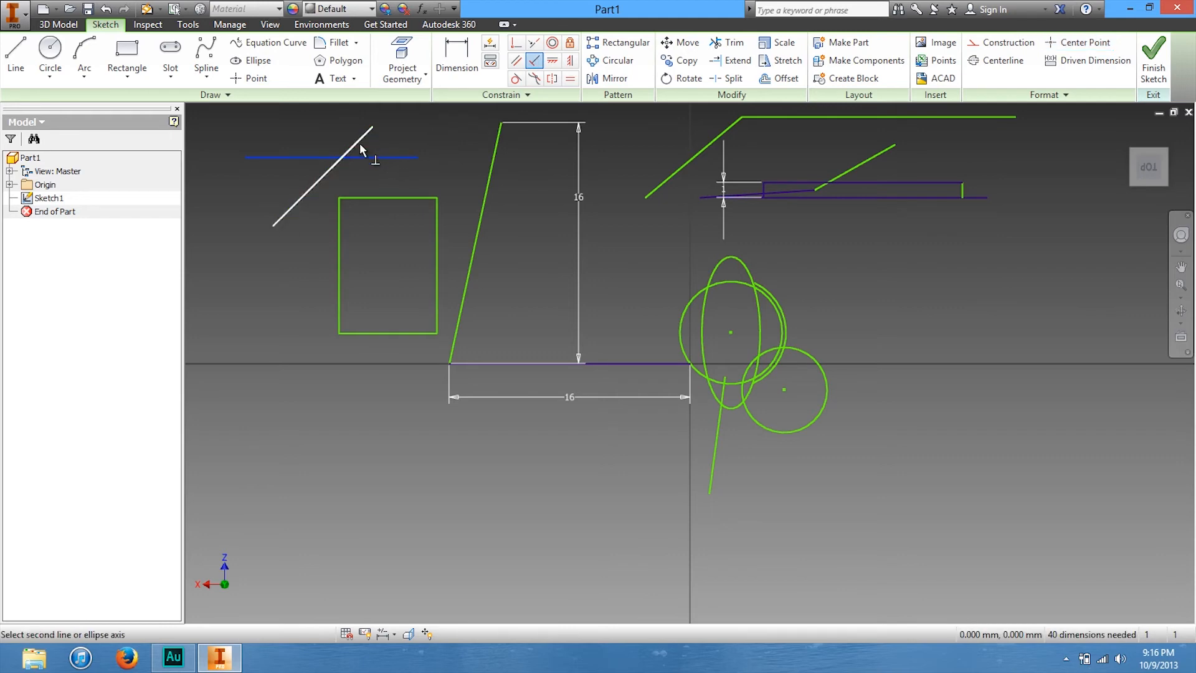
left_click(359, 143)
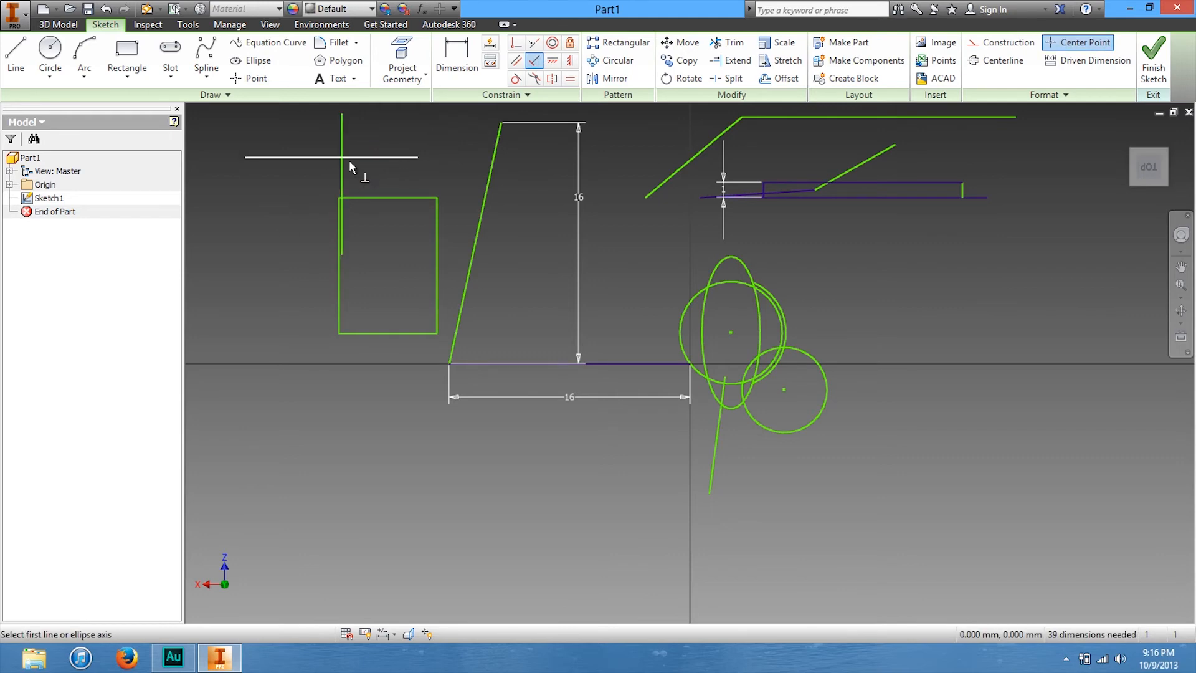
Draw a gently slanted line in the empty area to the right of the circles
left_click(553, 61)
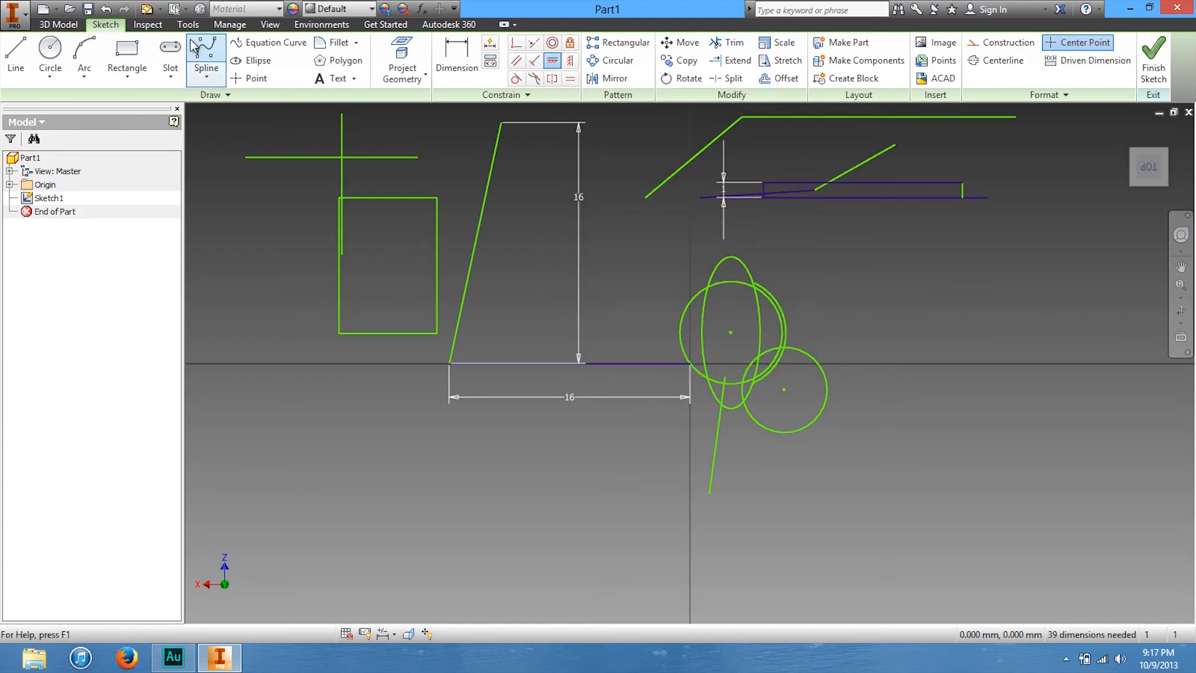
left_click(28, 55)
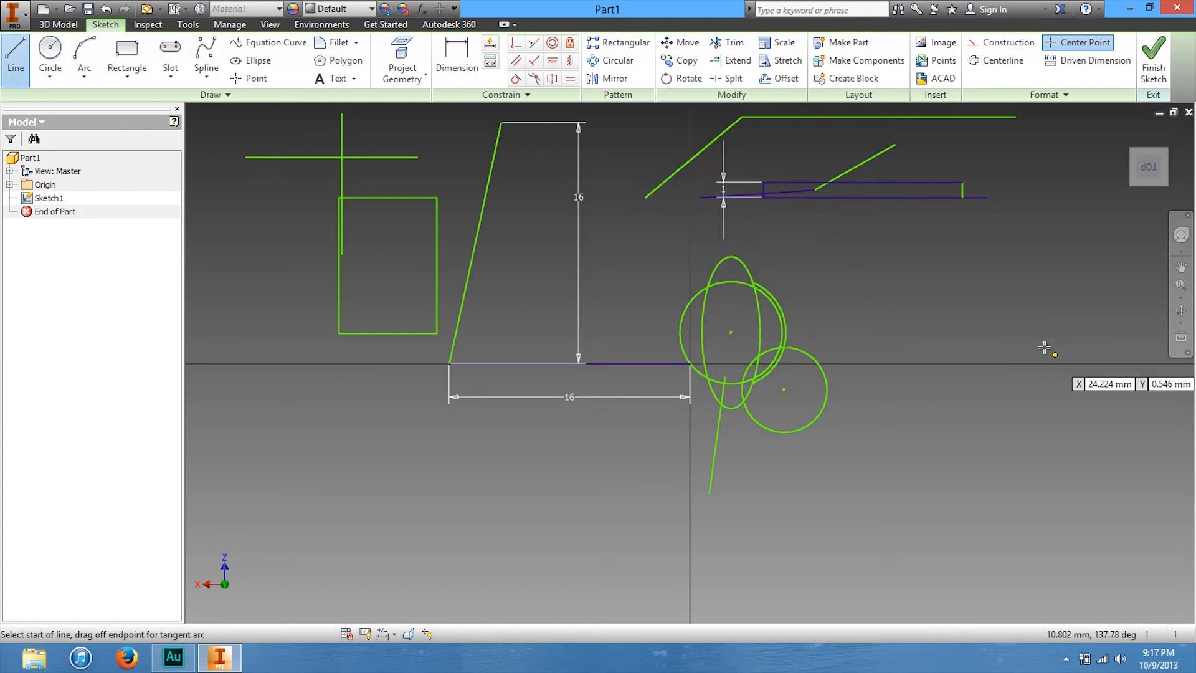
left_click(929, 325)
left_click(1108, 245)
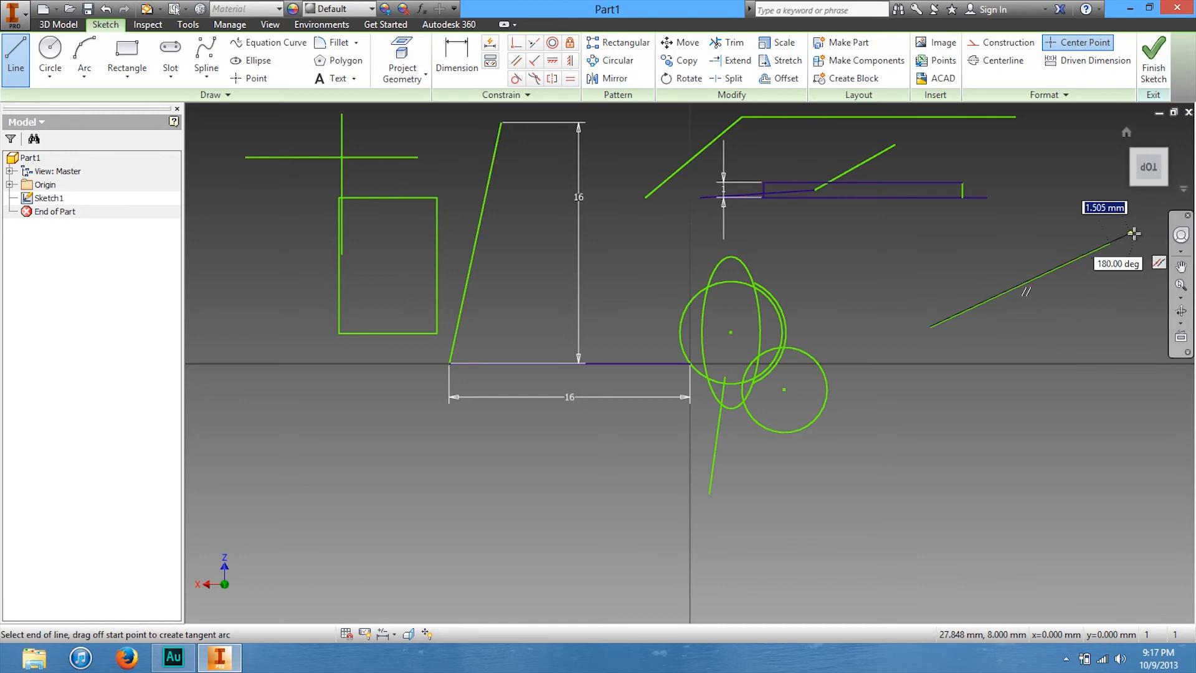
key("Escape")
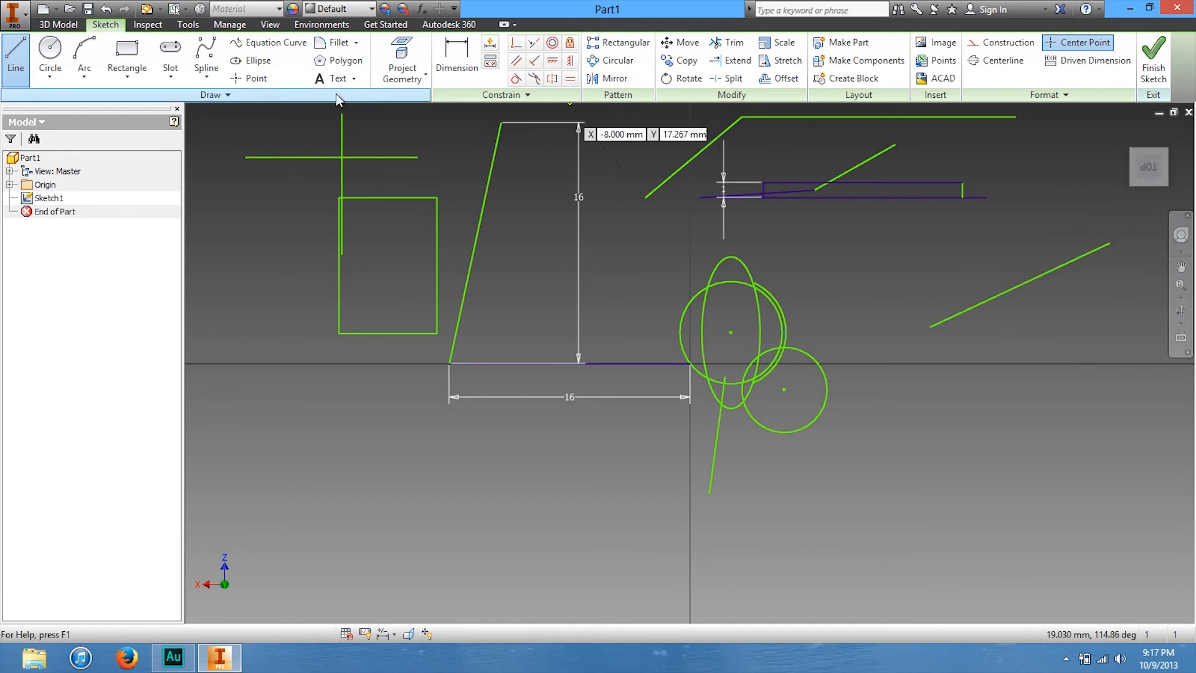
Apply horizontal constraints to the new line and to the slanted line joined to the long line above the flattened rectangle
left_click(552, 60)
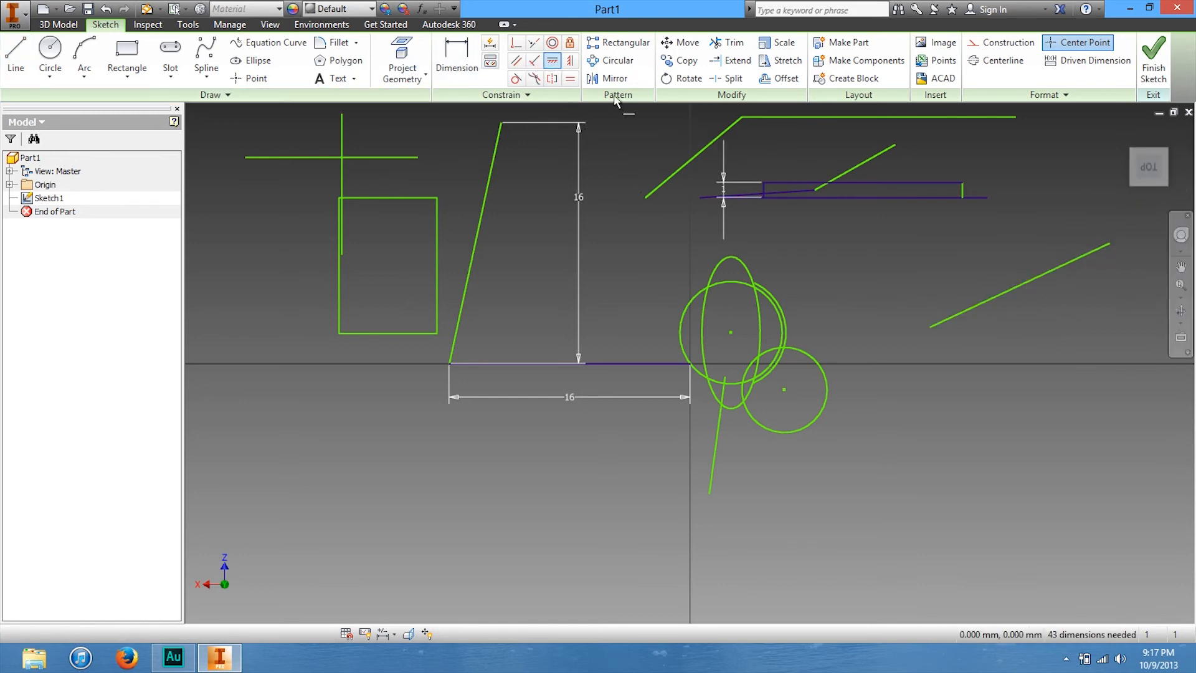
left_click(1047, 278)
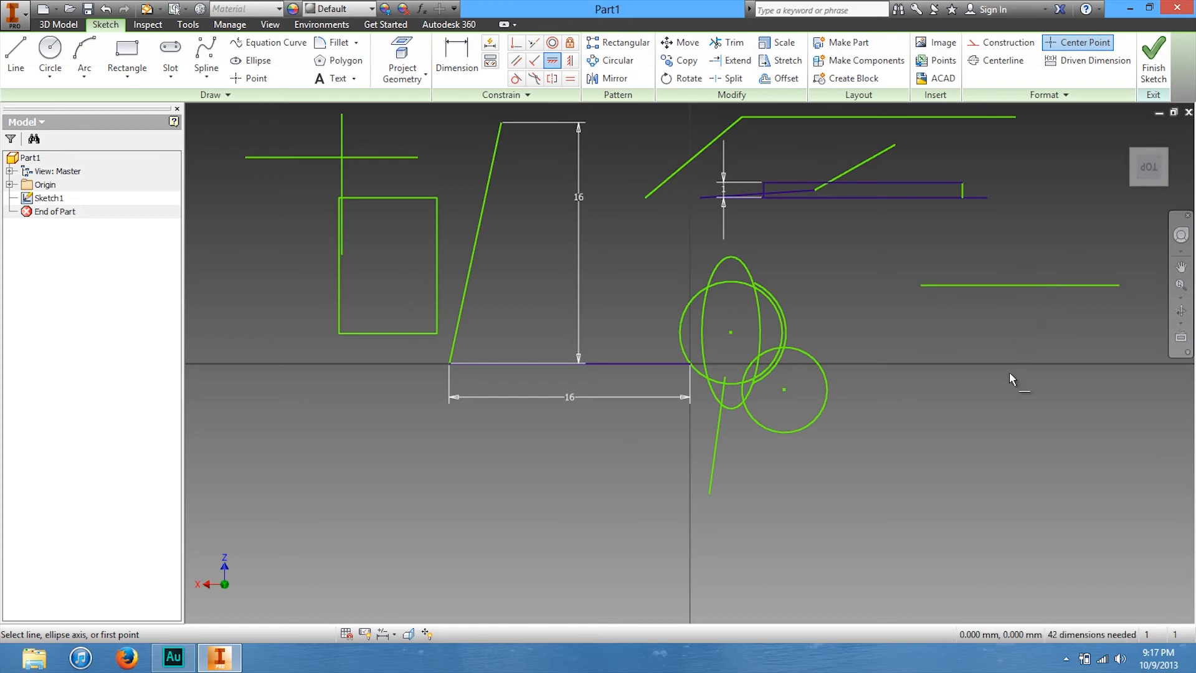
left_click(703, 150)
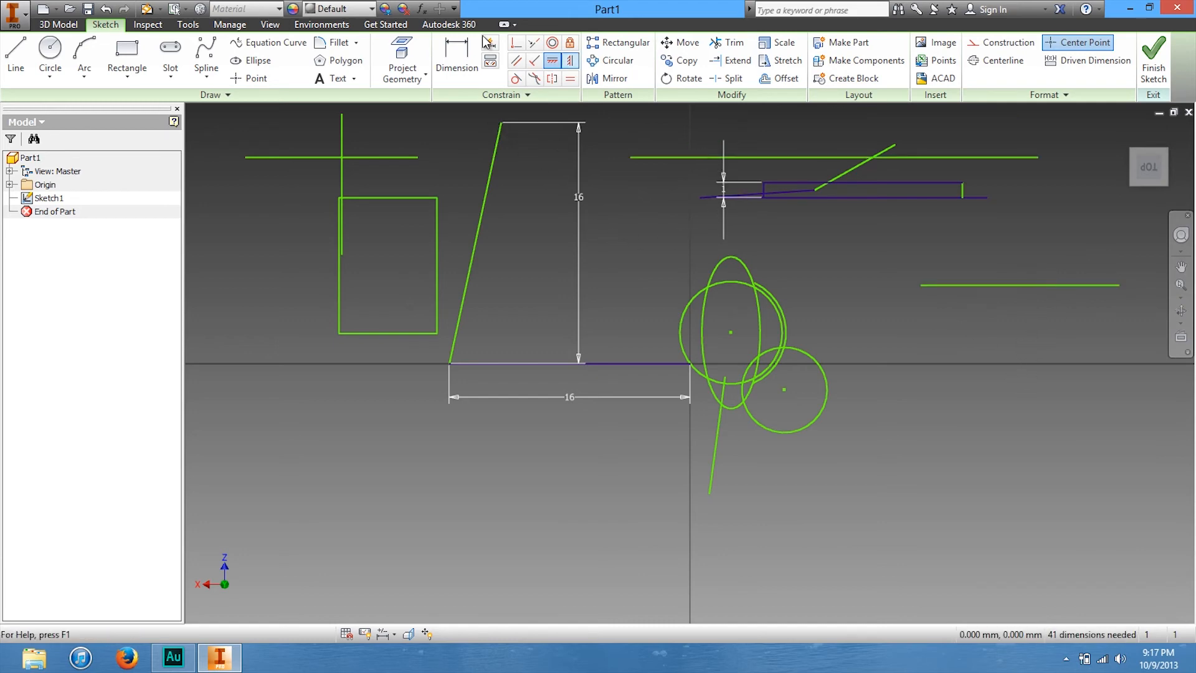
left_click(570, 61)
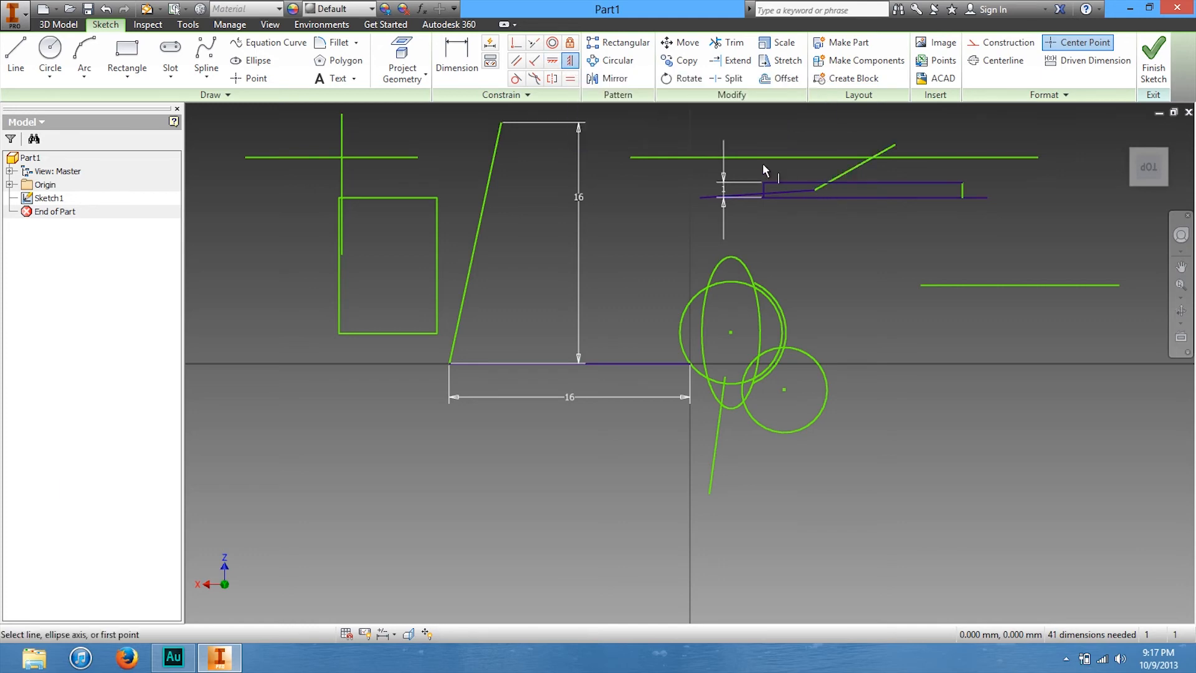
left_click(516, 79)
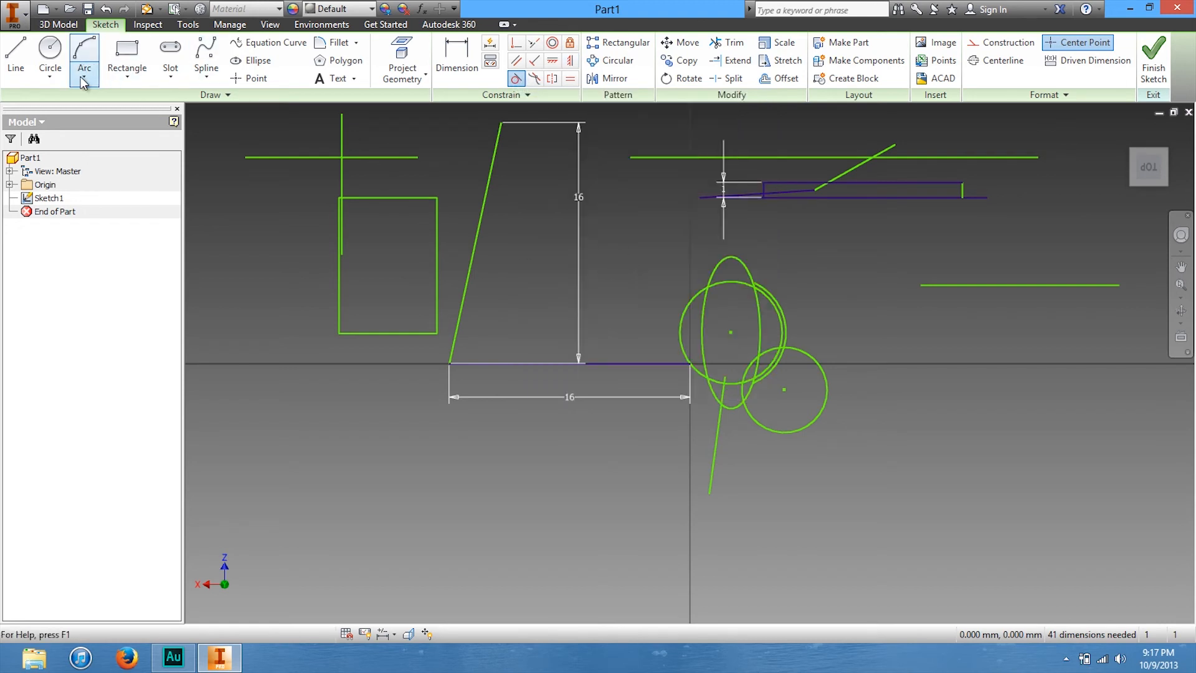
Draw a center-point circle in the empty area below the rectangle and the horizontal axis
left_click(50, 55)
left_click(338, 543)
left_click(289, 523)
Draw a vertical line about 7.1 mm long just to the right of the new circle
left_click(15, 55)
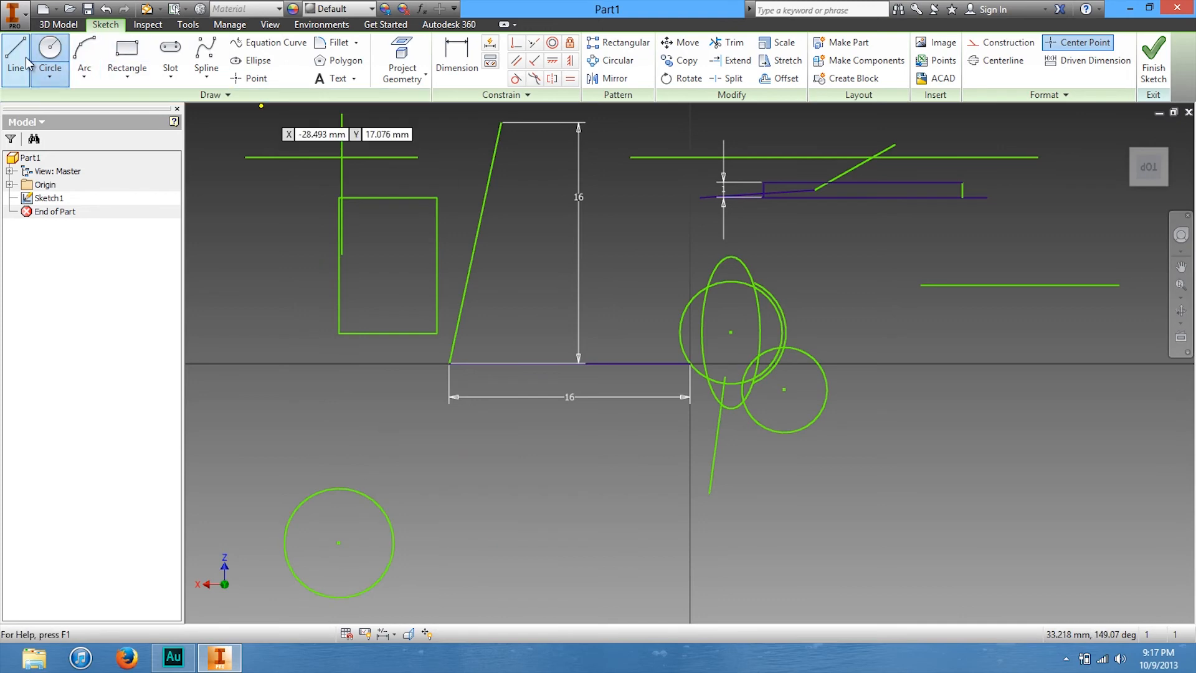
left_click(448, 561)
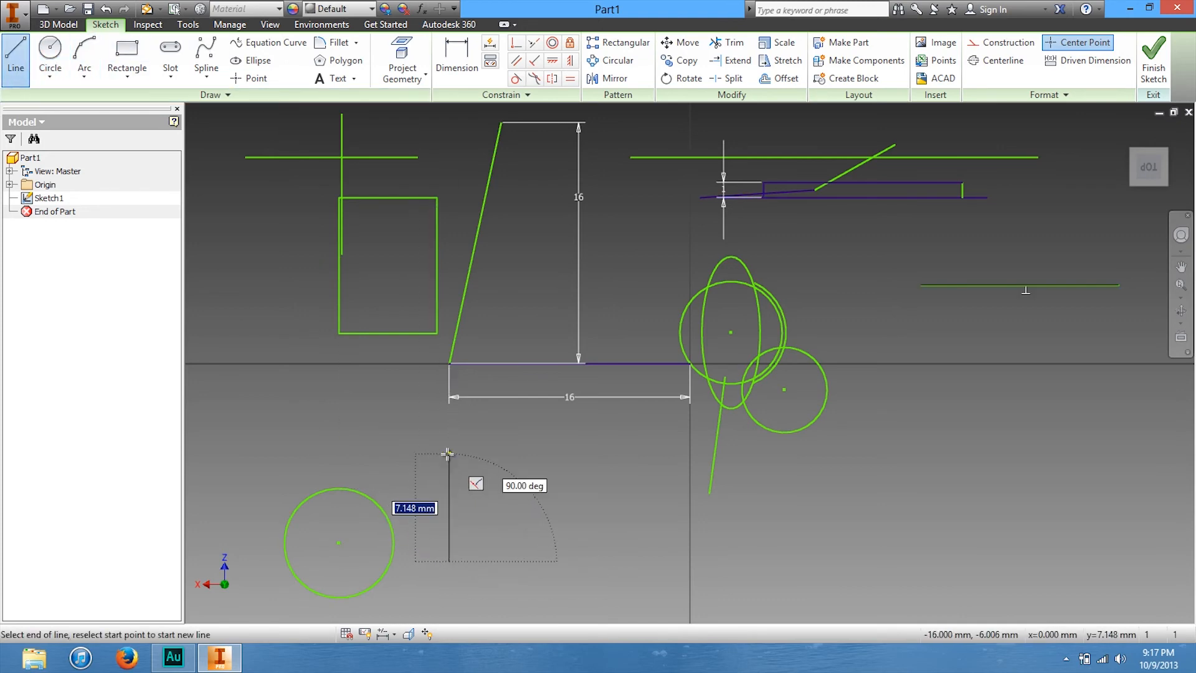
left_click(448, 454)
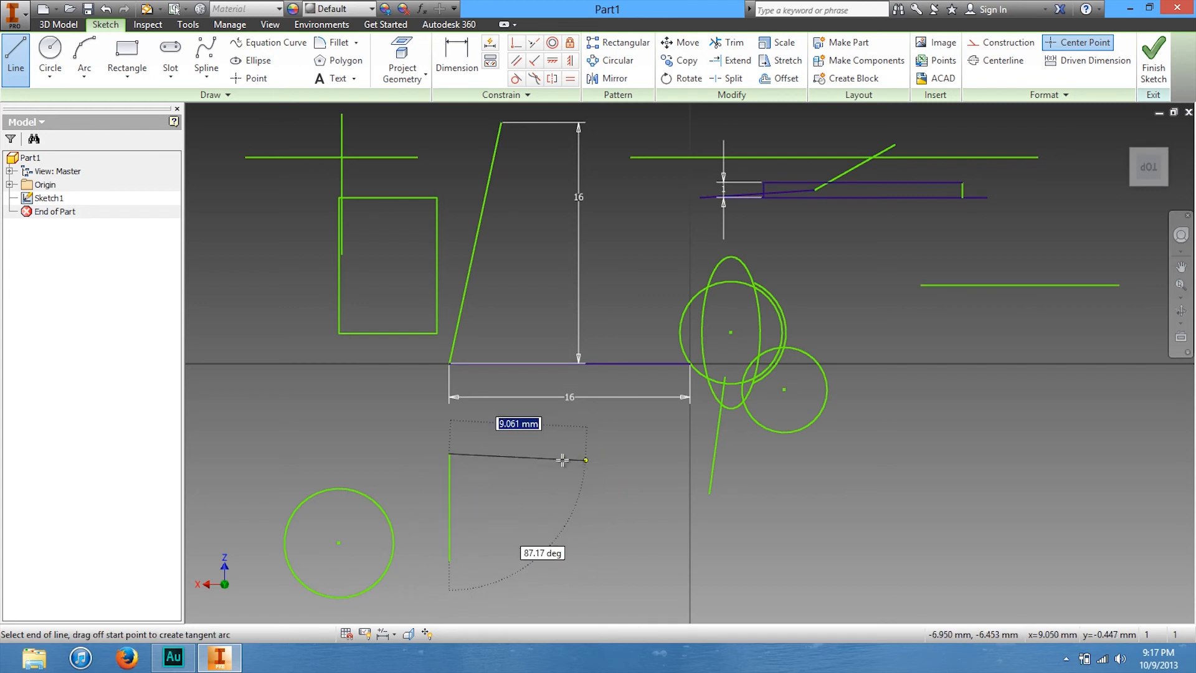
Draw a second vertical line about 7.3 mm long, to the right of the vertical line beside the new circle
key("Escape")
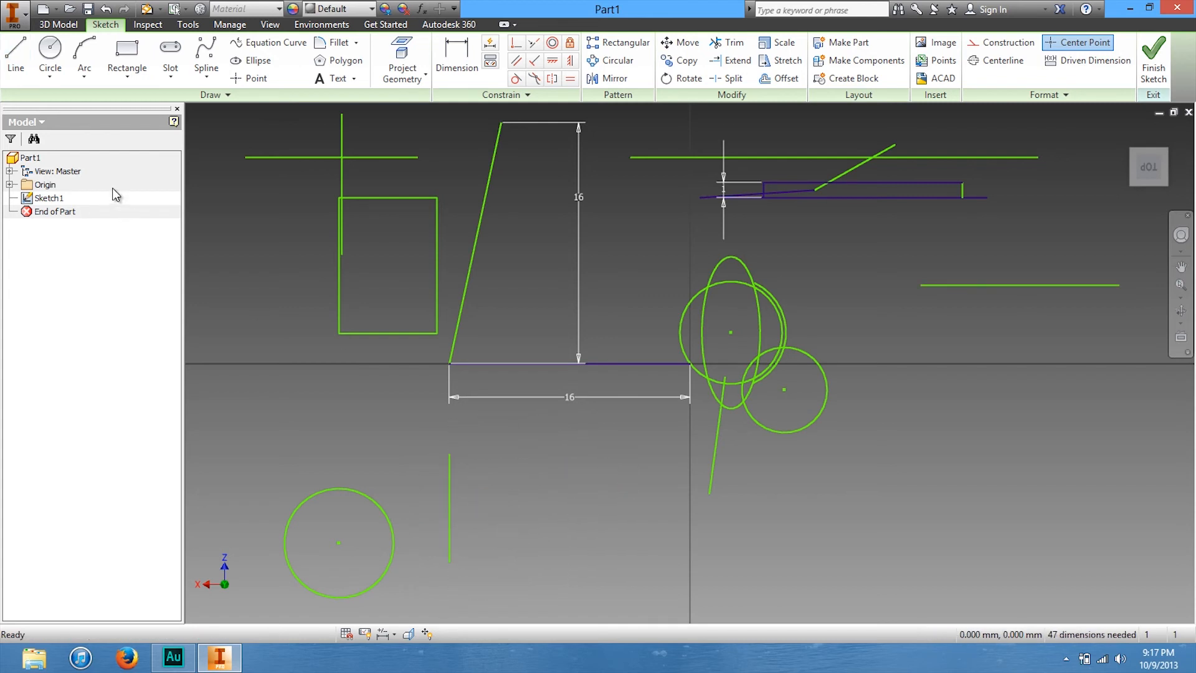
key("l")
left_click(607, 461)
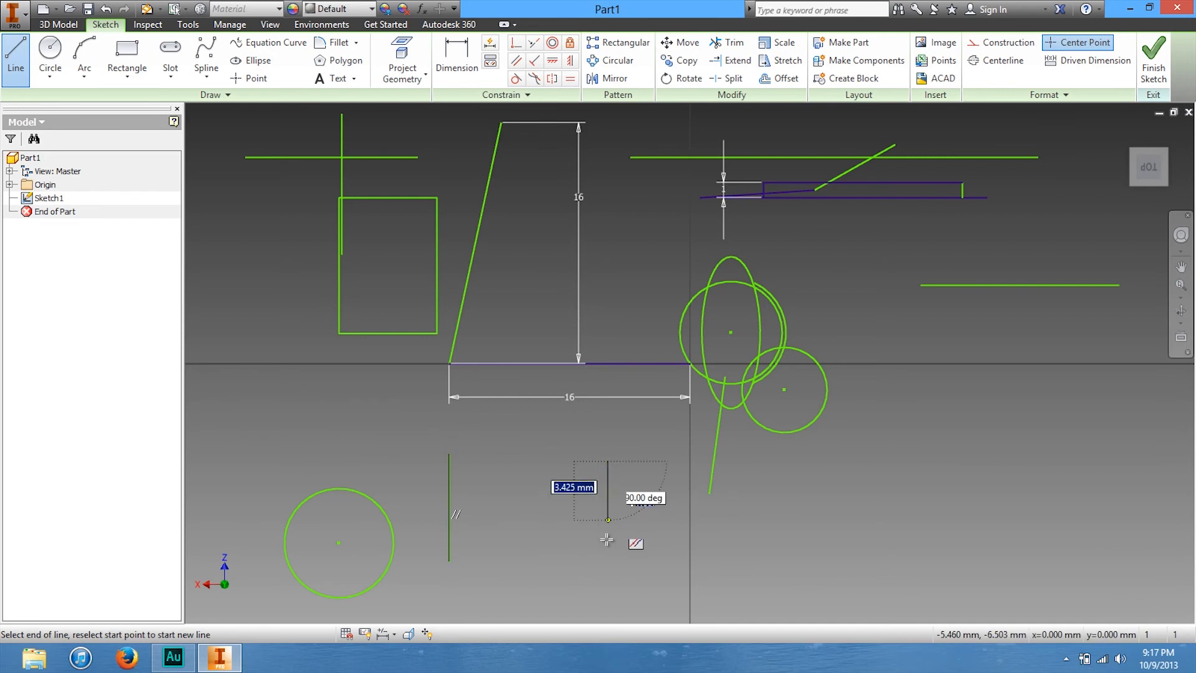
left_click(609, 571)
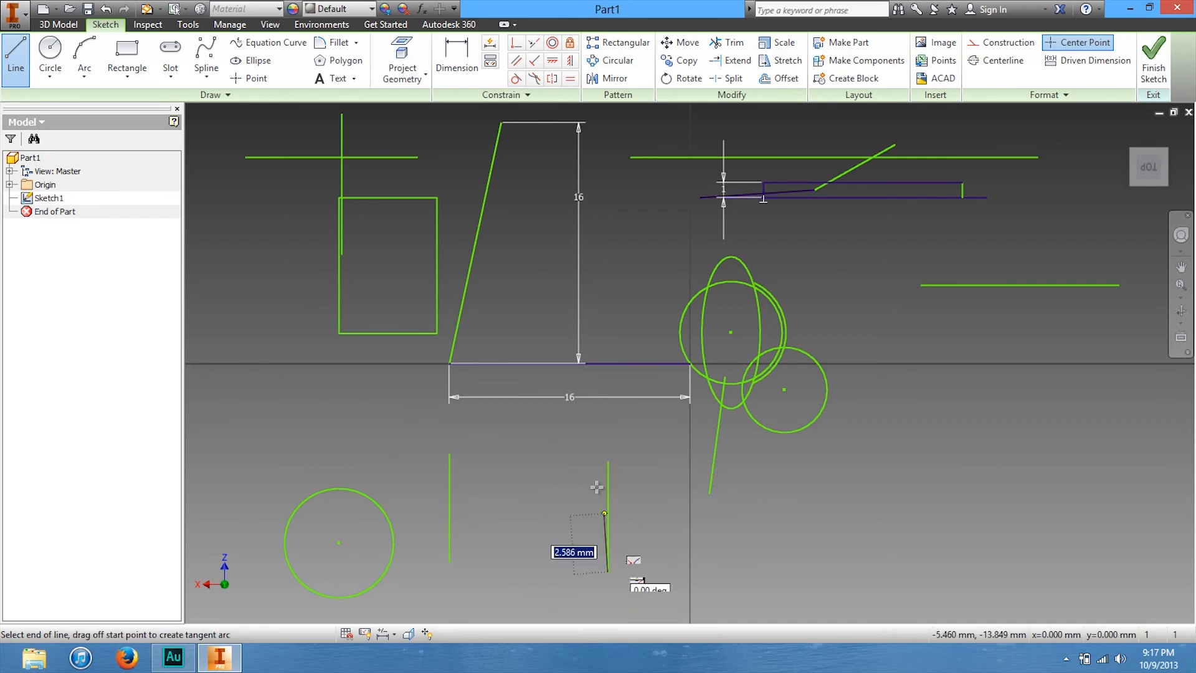
key("Escape")
Dimension the horizontal distance between the two new vertical lines and set it to 10 mm
key("d")
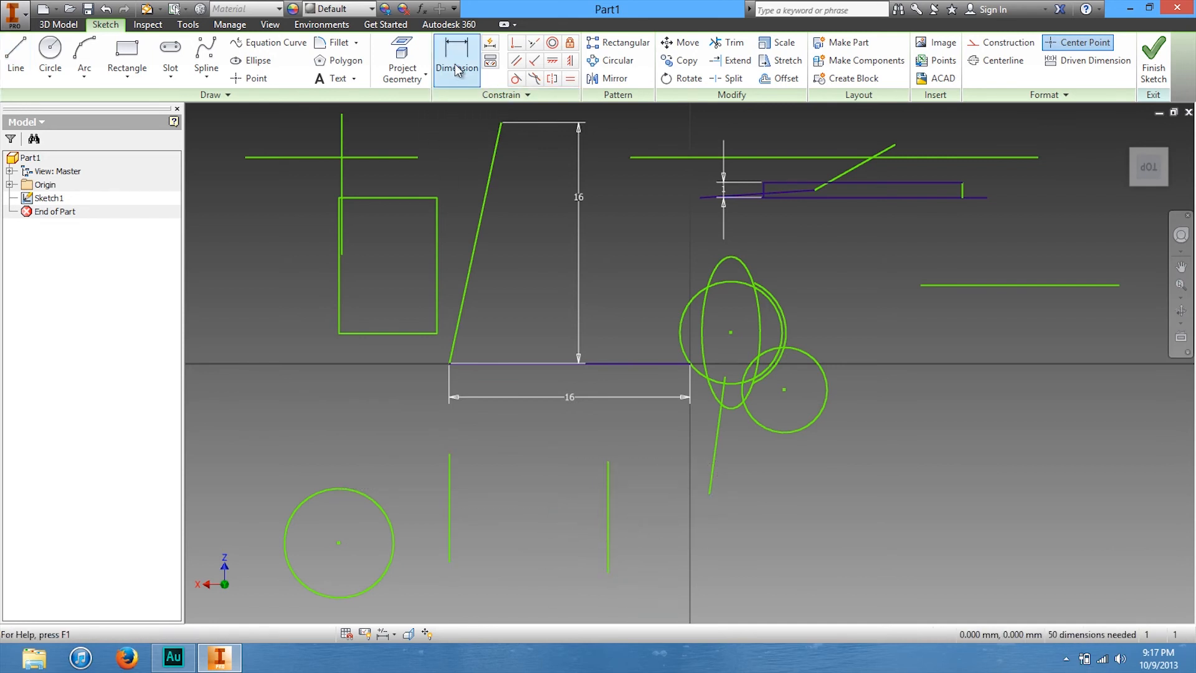
left_click(449, 526)
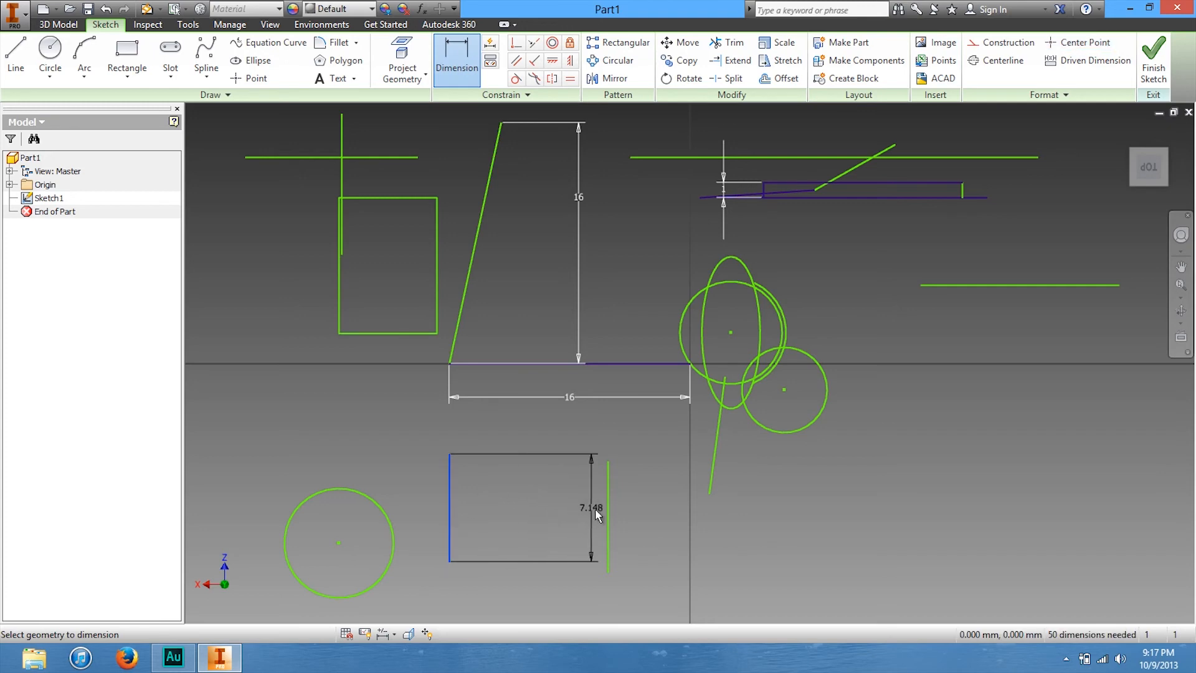
left_click(607, 514)
left_click(554, 427)
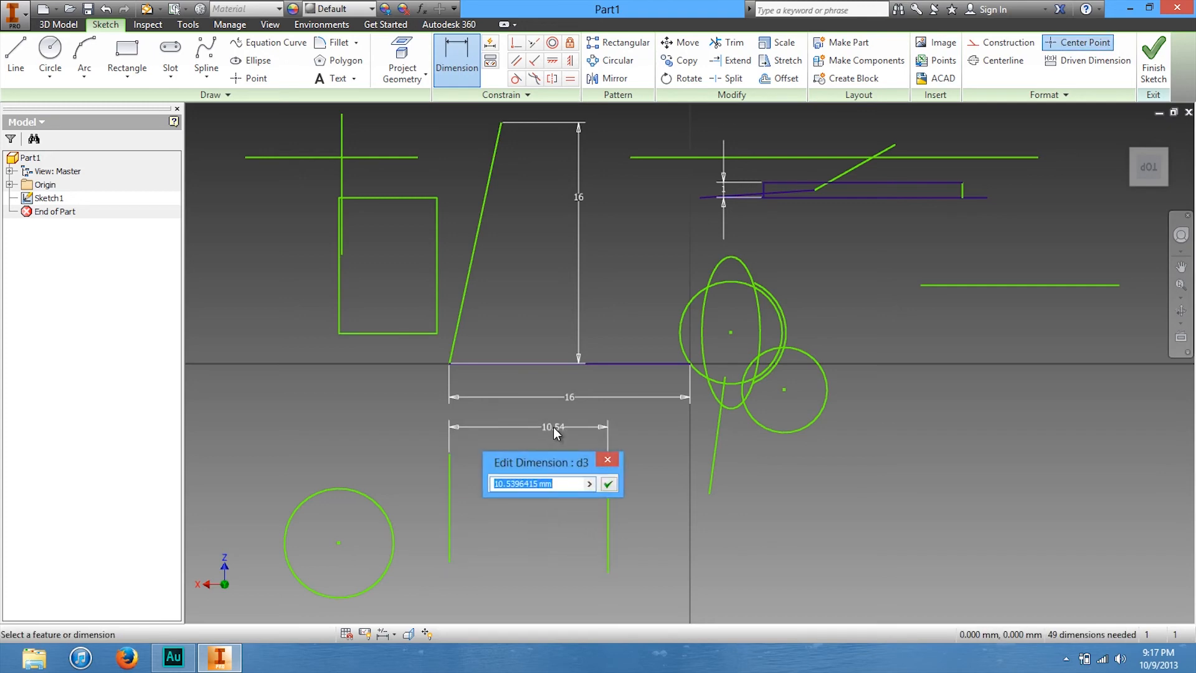
type("10")
key("Return")
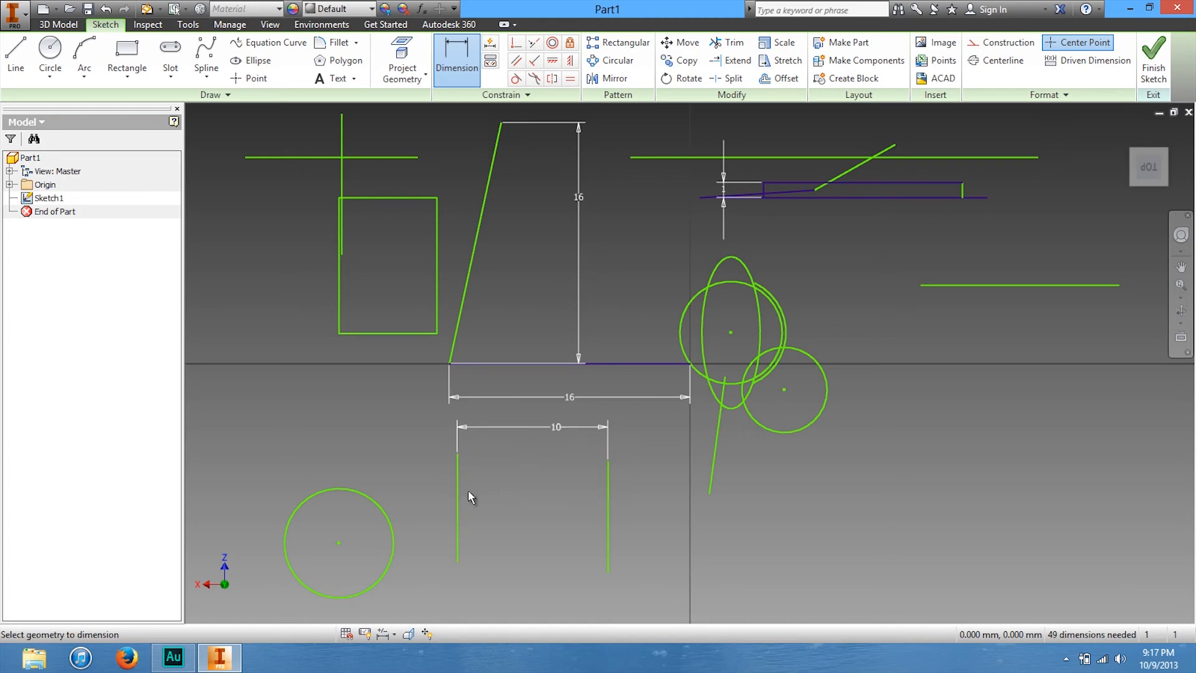
Dimension the diameter of the circle beside the vertical lines and set it to 10 mm
left_click(387, 538)
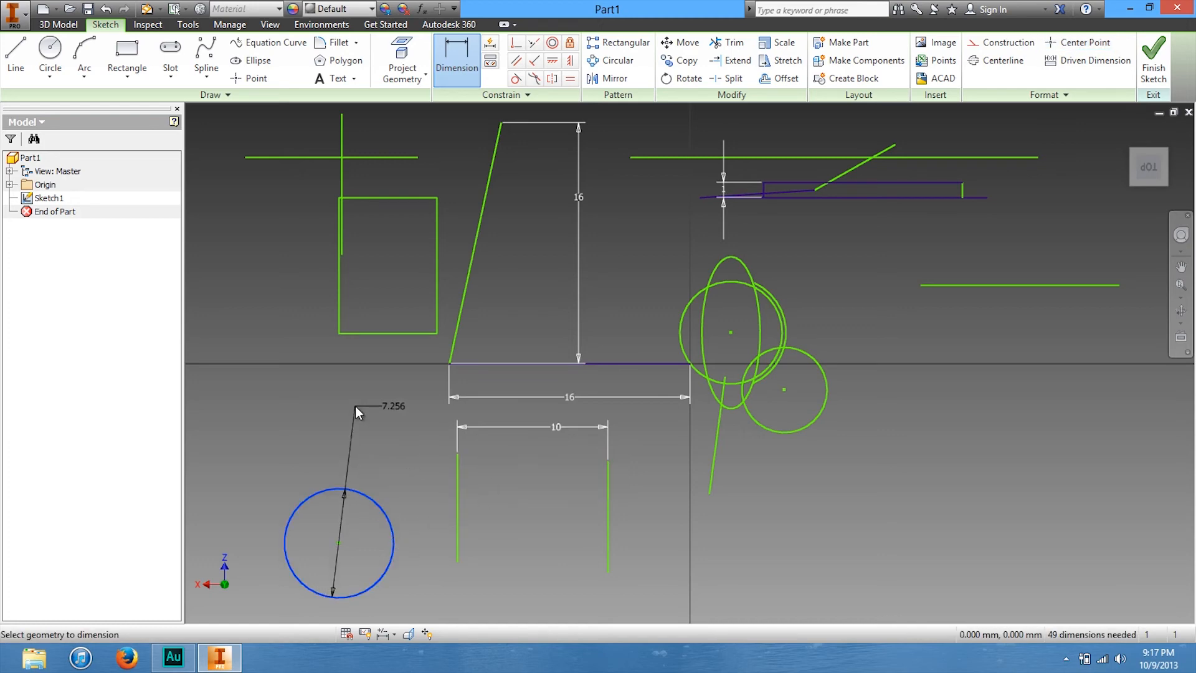
left_click(356, 405)
type("1")
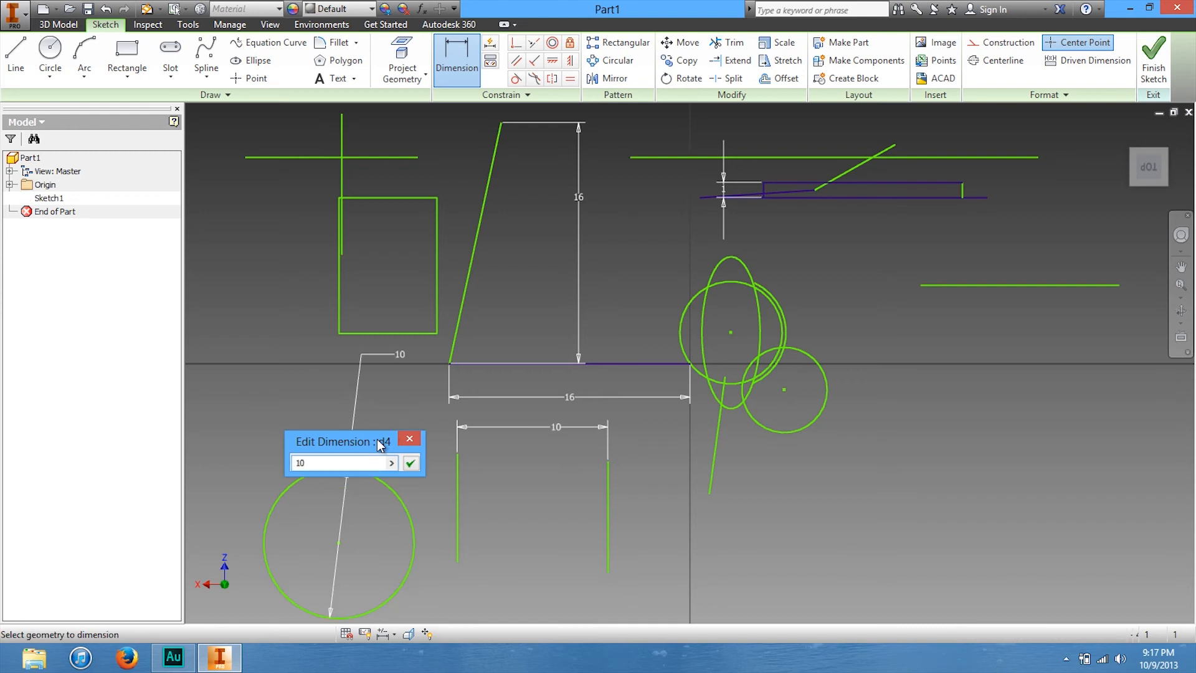
type("0")
key("Return")
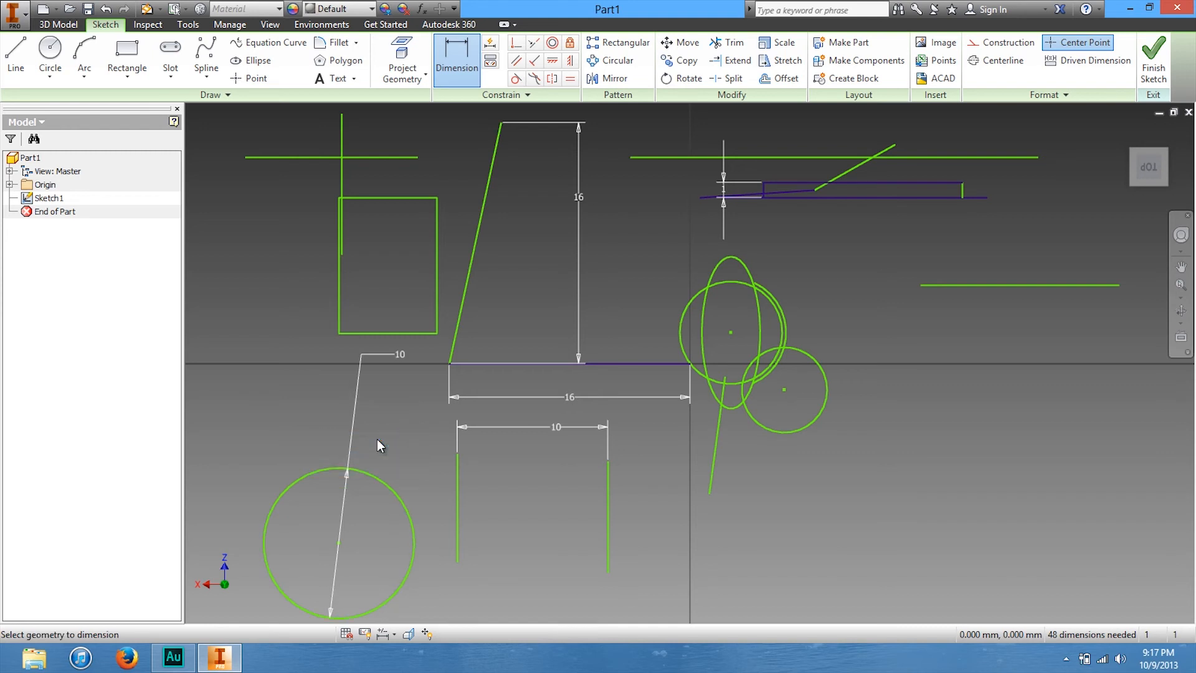
Apply a tangent constraint between the 10 mm circle and the farther, right-hand vertical line
left_click(521, 79)
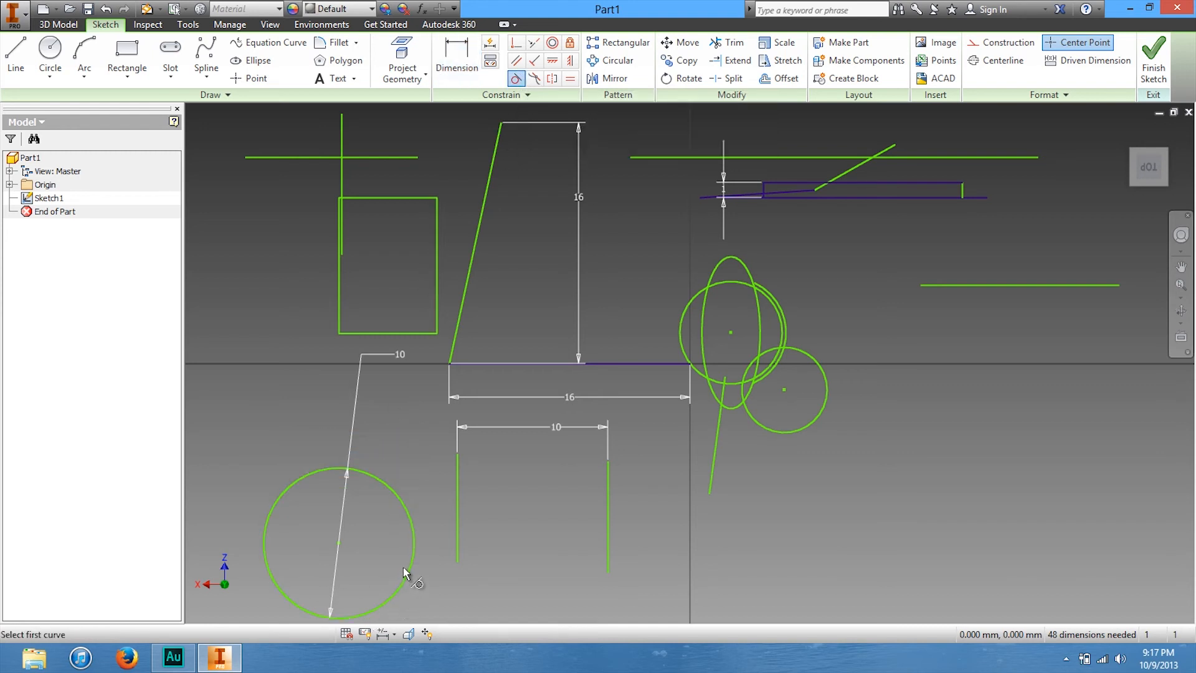
left_click(405, 571)
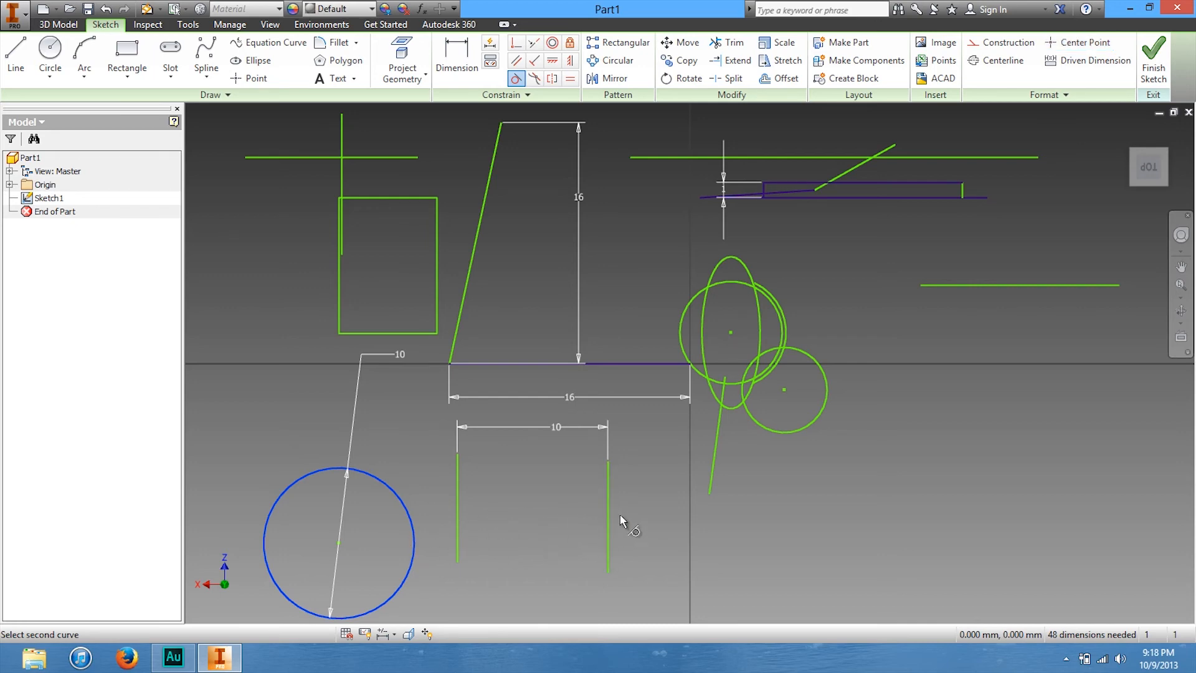
left_click(608, 514)
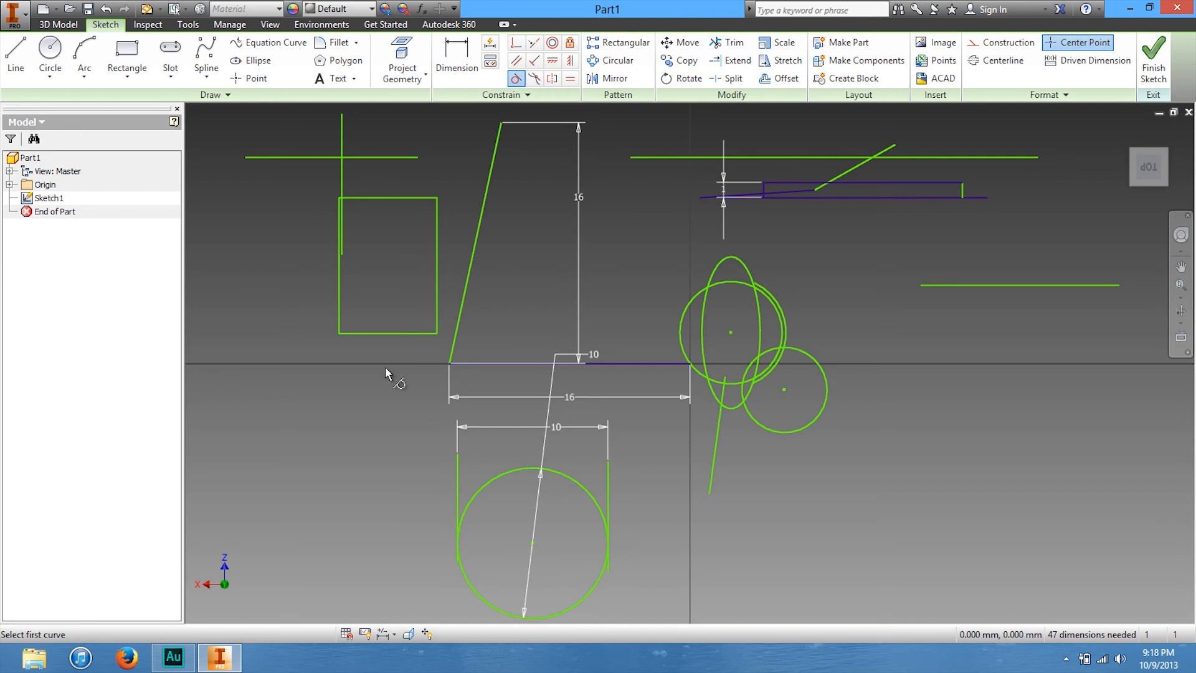
left_click(16, 55)
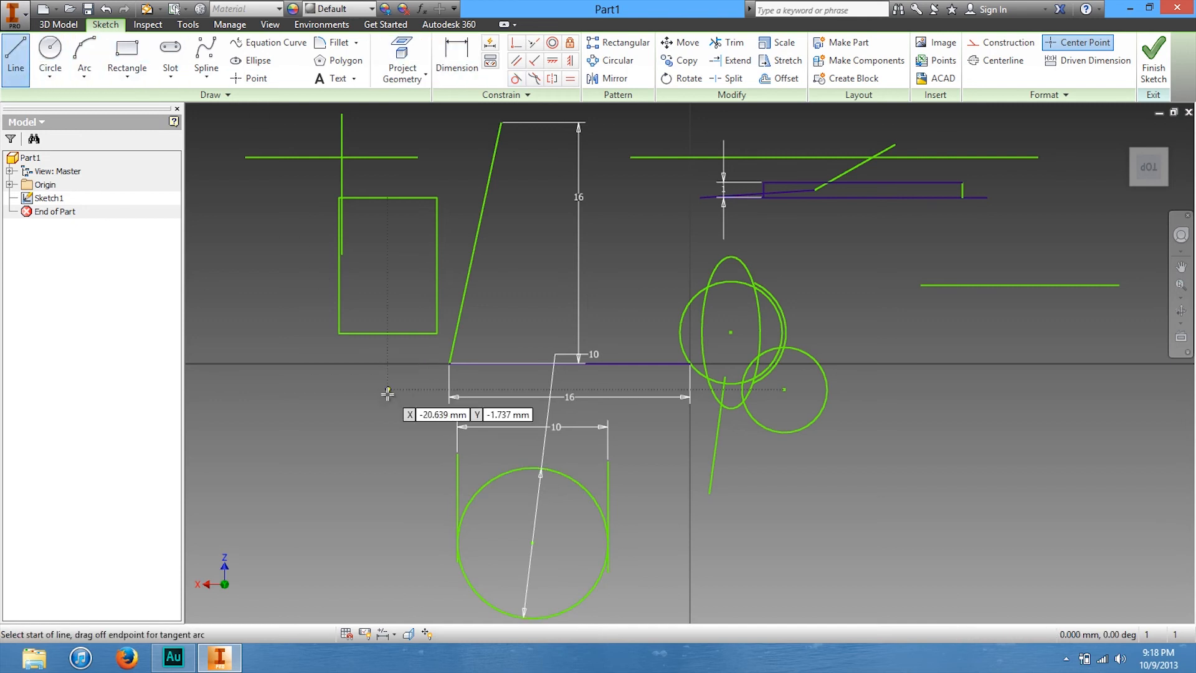
left_click(401, 467)
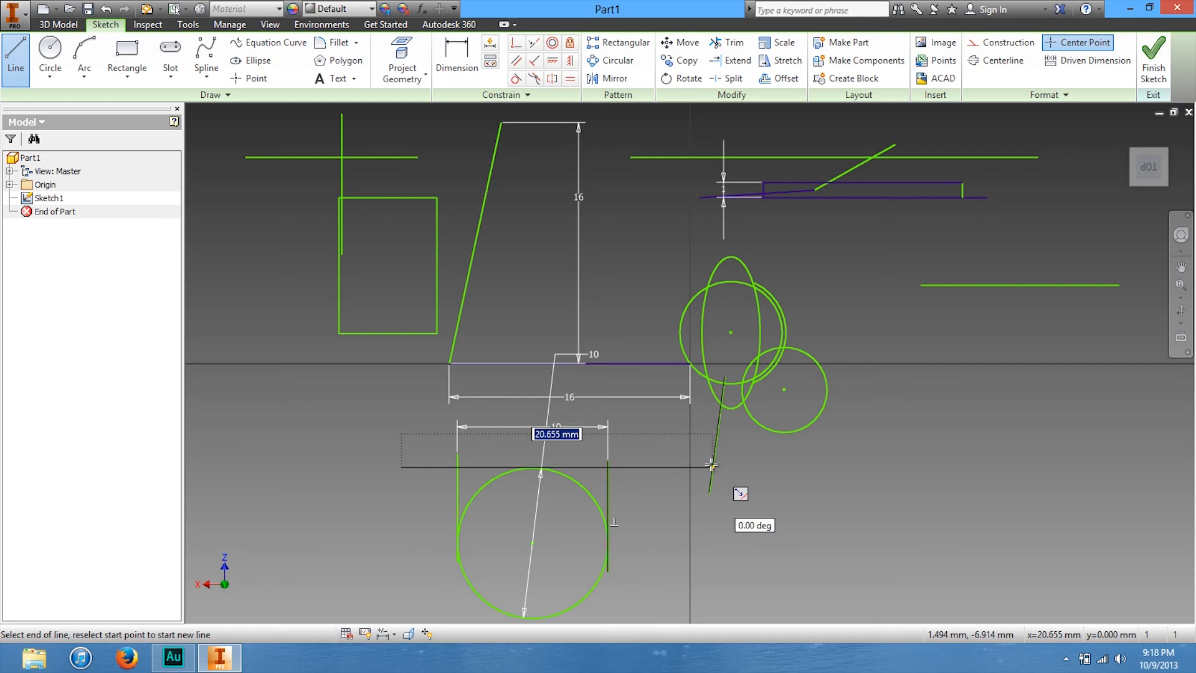
key("Escape")
Draw a horizontal line about 17 mm long just above the 10 mm circle, extending past both vertical lines
key("l")
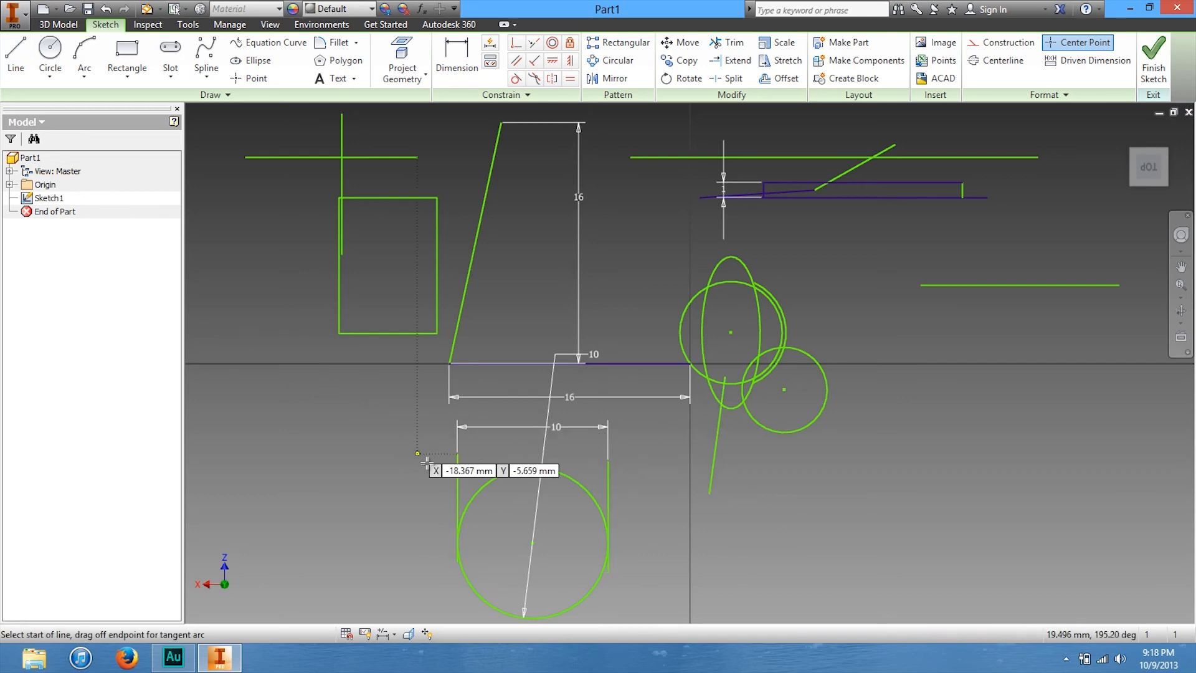
left_click(441, 445)
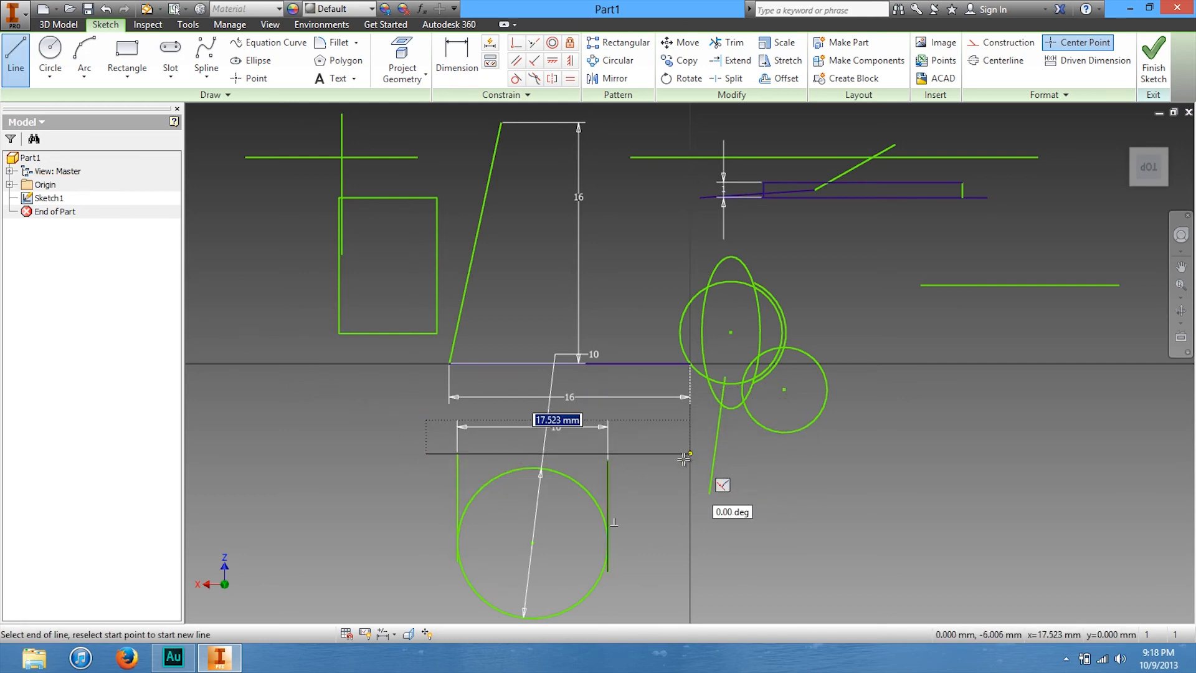
key("Escape")
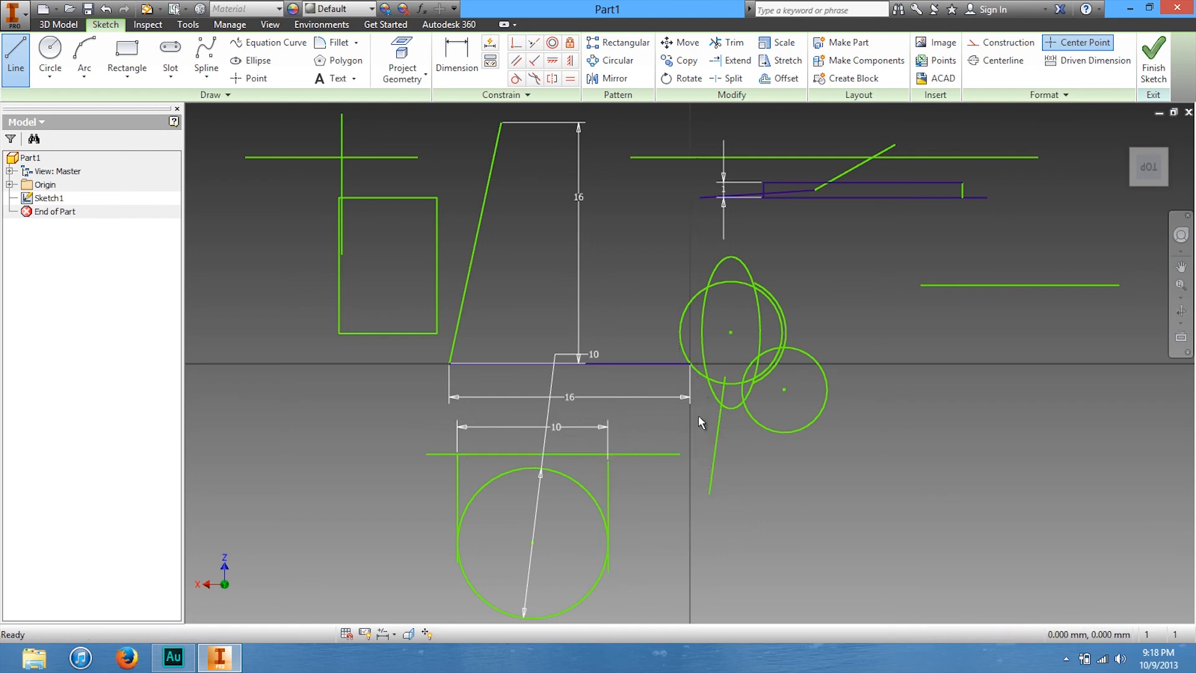
Apply a tangent constraint between the 10 mm circle and the horizontal line above it
left_click(516, 79)
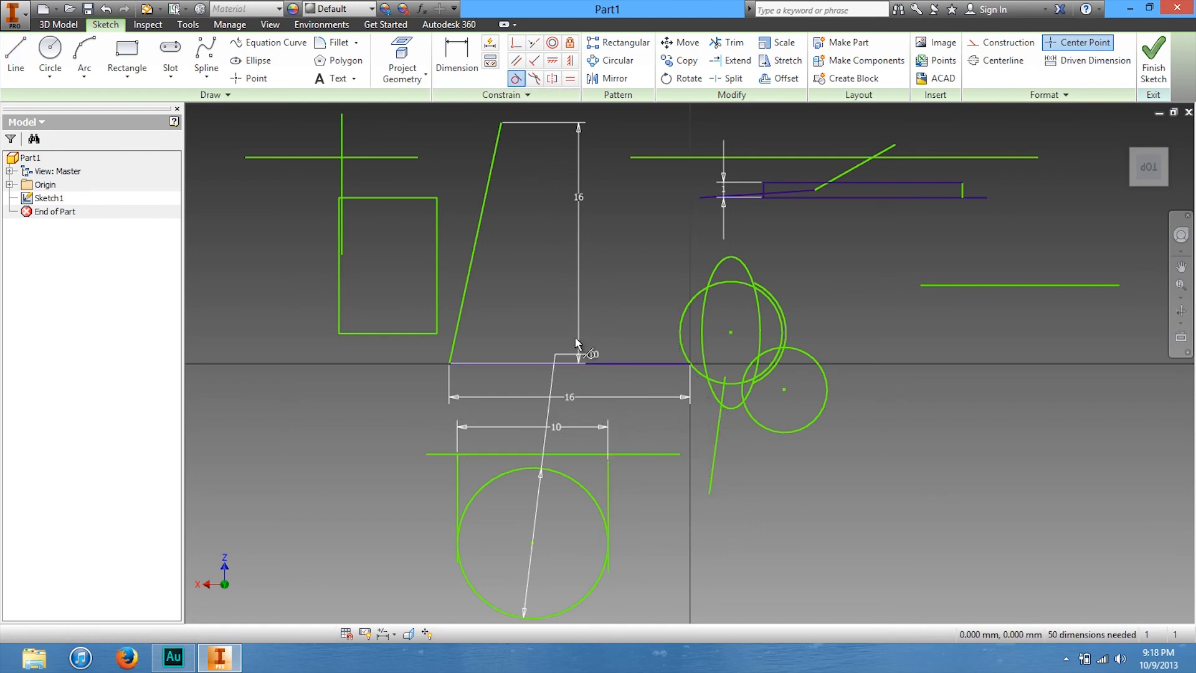
left_click(560, 470)
left_click(563, 454)
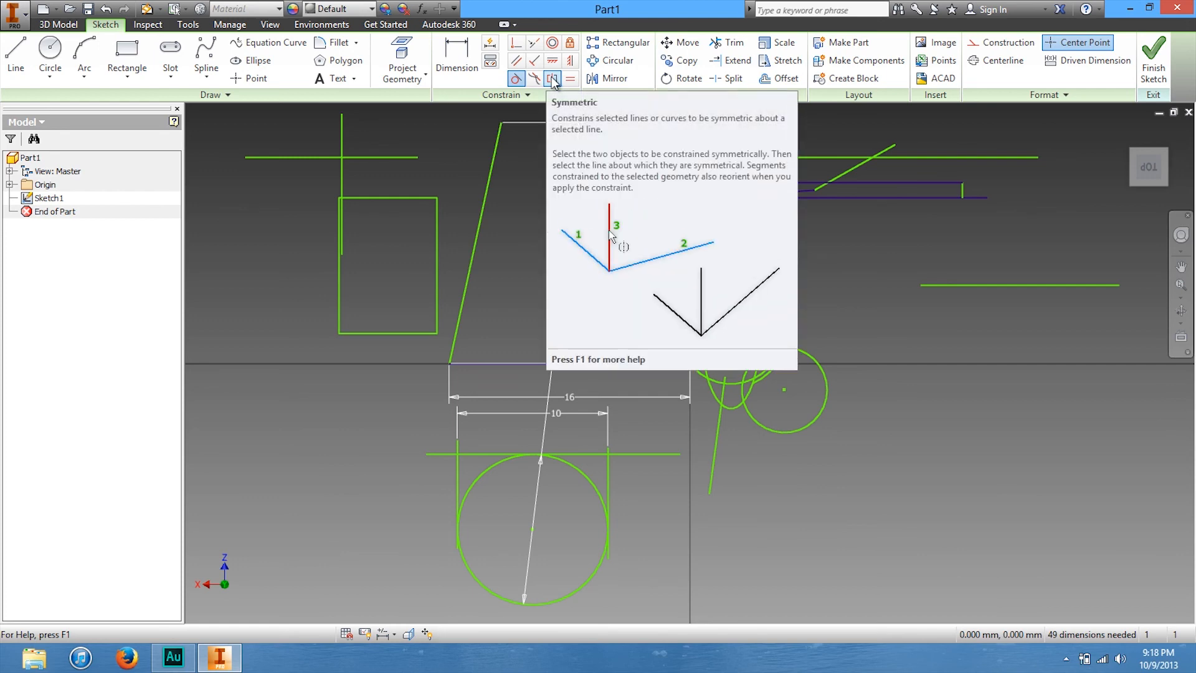
Draw two connected slanted lines forming a V in the empty area to the right of the overlapping circles
left_click(15, 55)
left_click(863, 316)
left_click(944, 508)
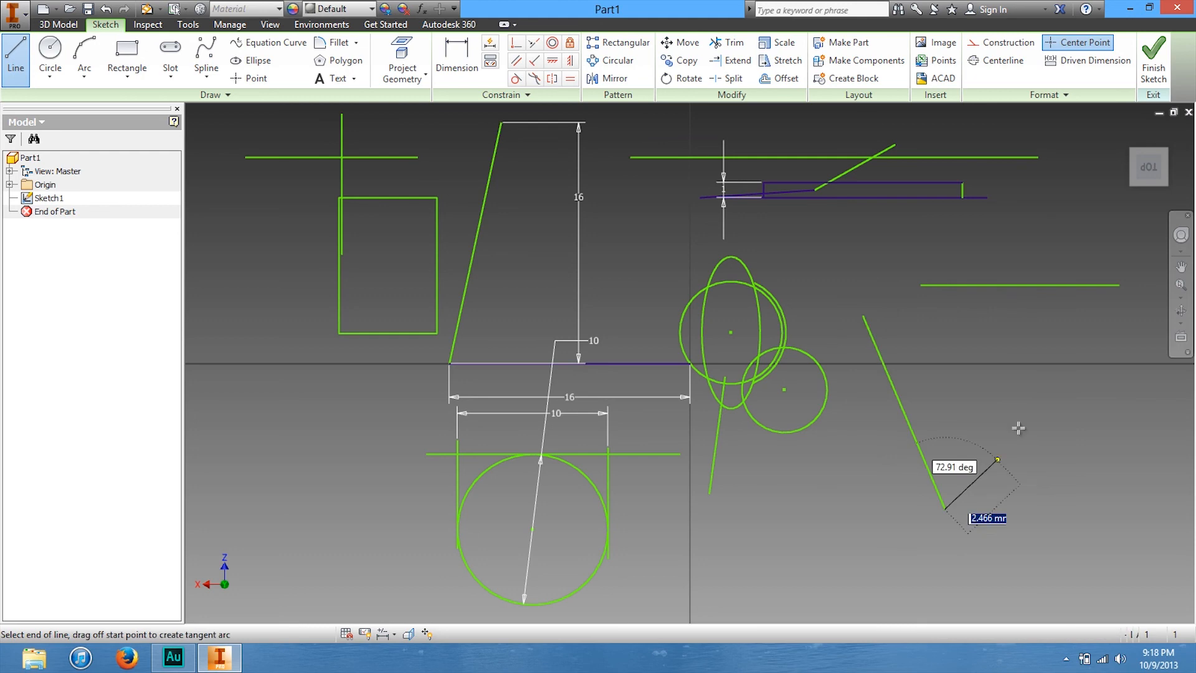
left_click(1113, 368)
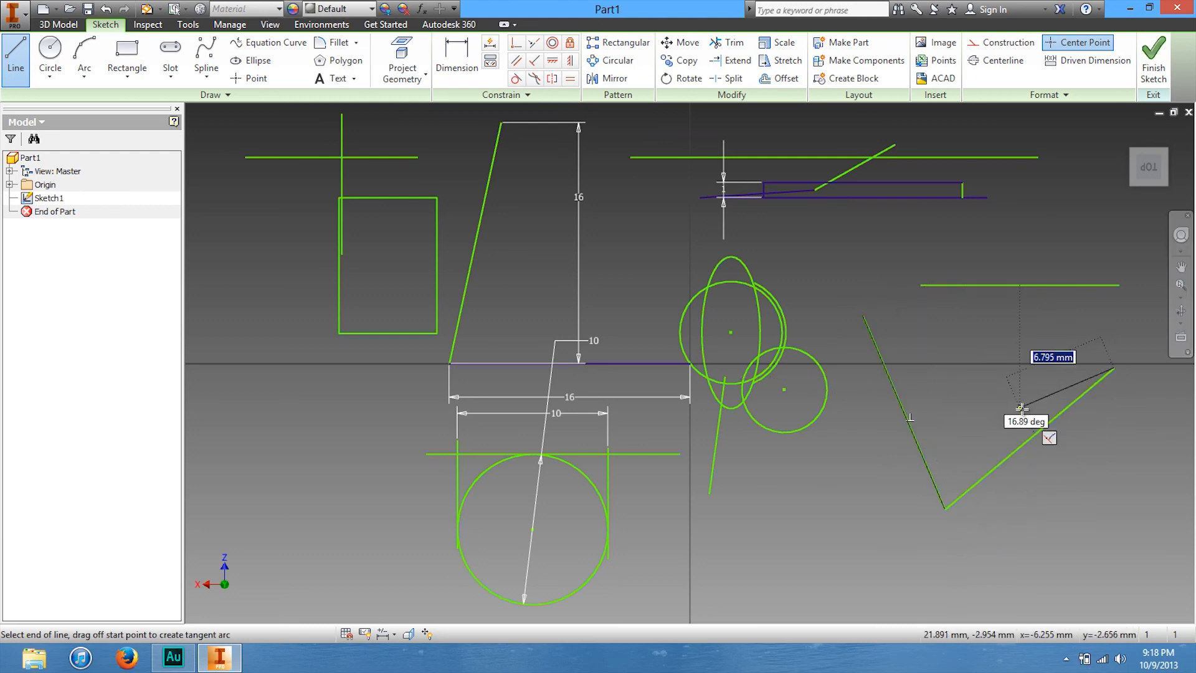
key("Escape")
Draw a third line about 10.8 mm long from the V's vertex upward between its two arms
left_click(15, 55)
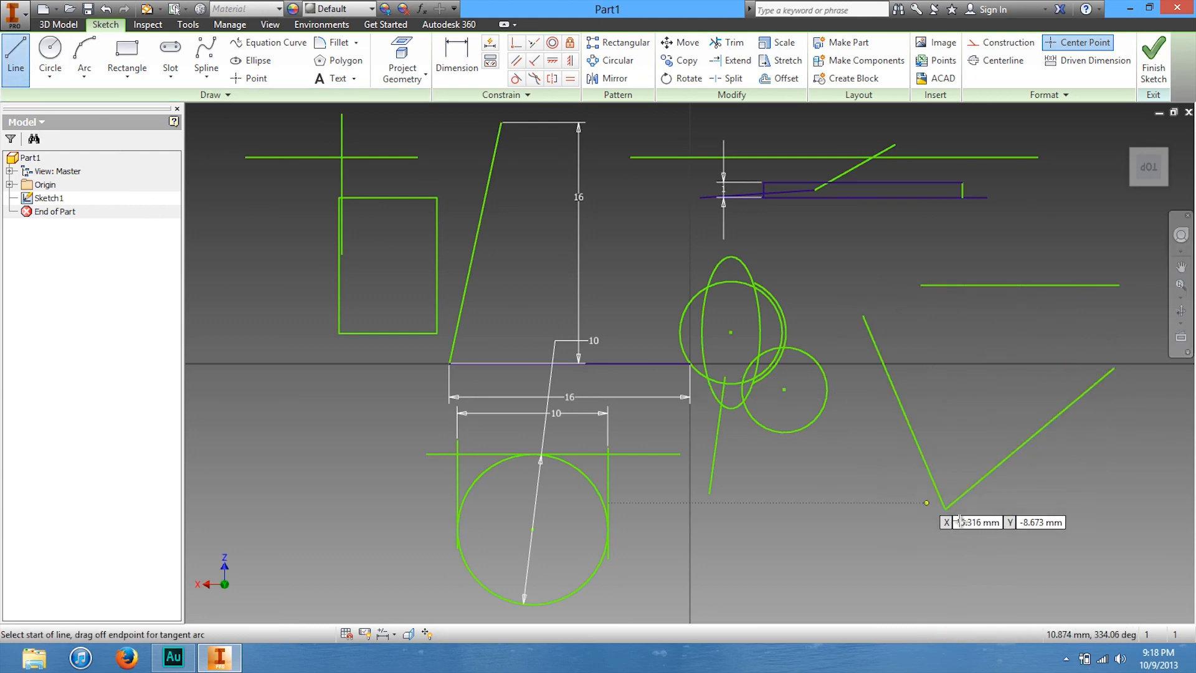
left_click(946, 506)
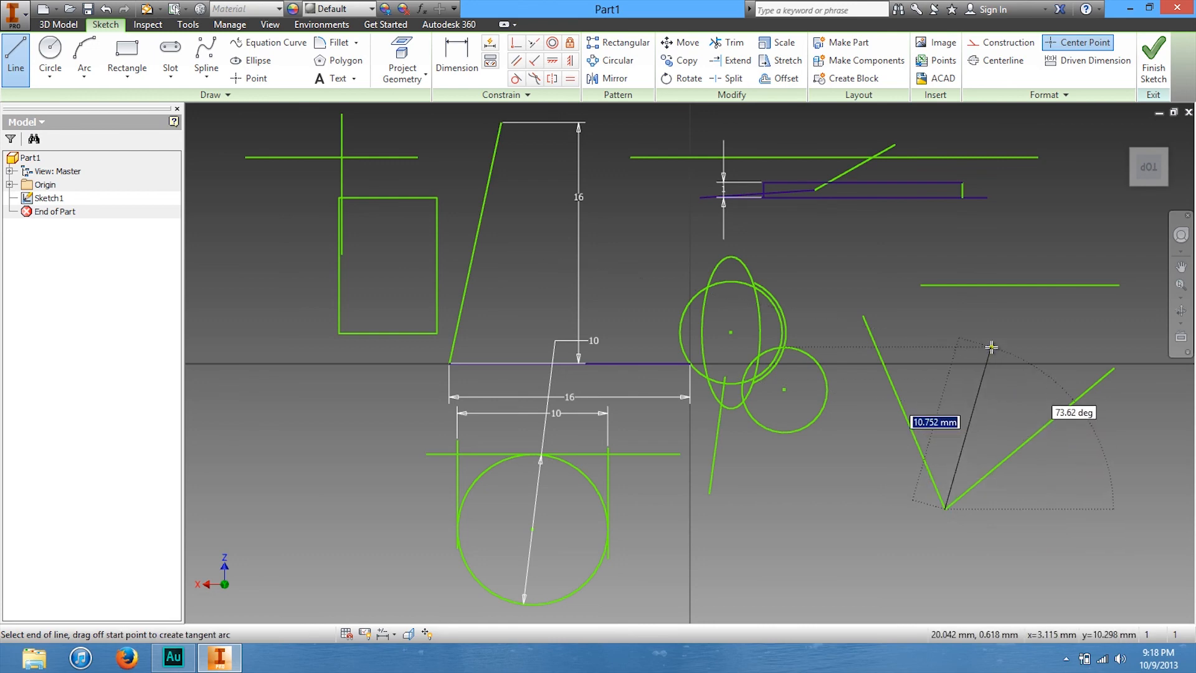
left_click(989, 349)
key("Escape")
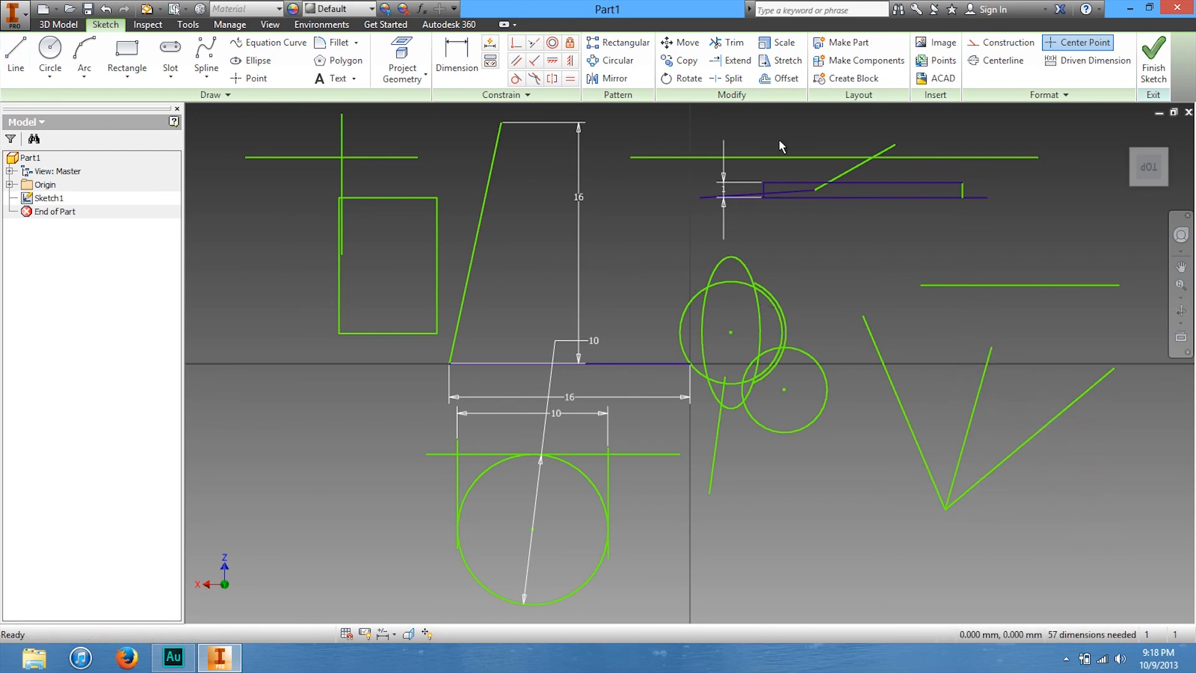
Apply a symmetric constraint to the V's right arm and middle line, using the left arm as the symmetry line
left_click(553, 78)
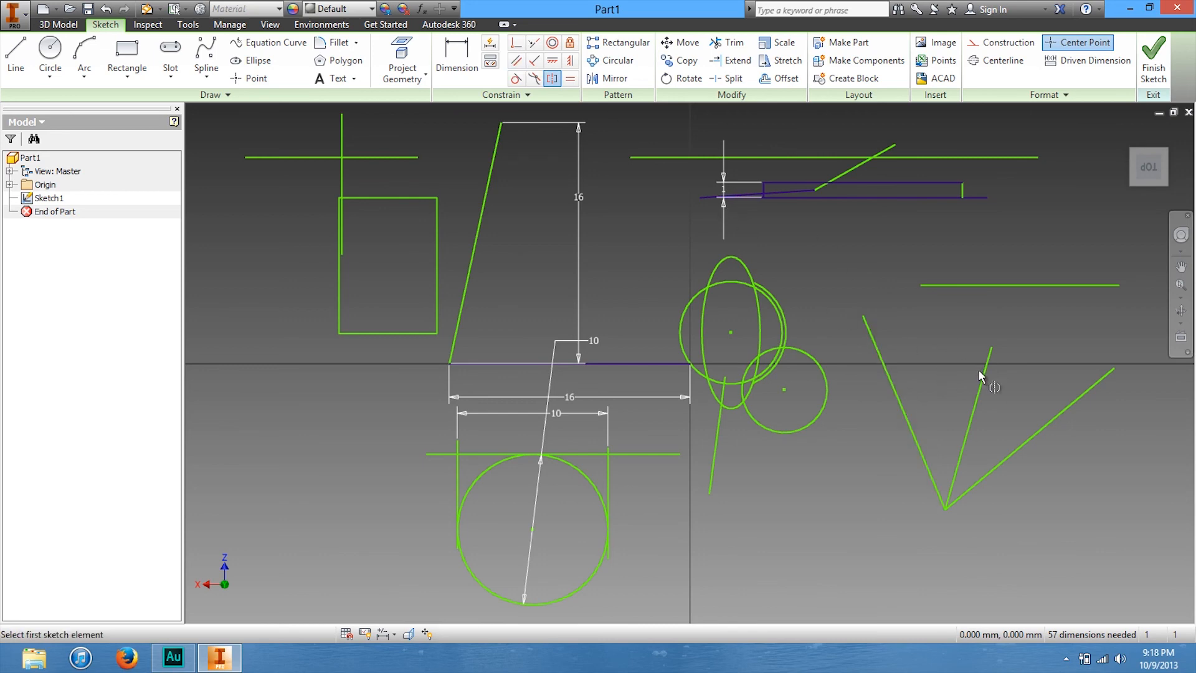
left_click(1041, 427)
left_click(977, 403)
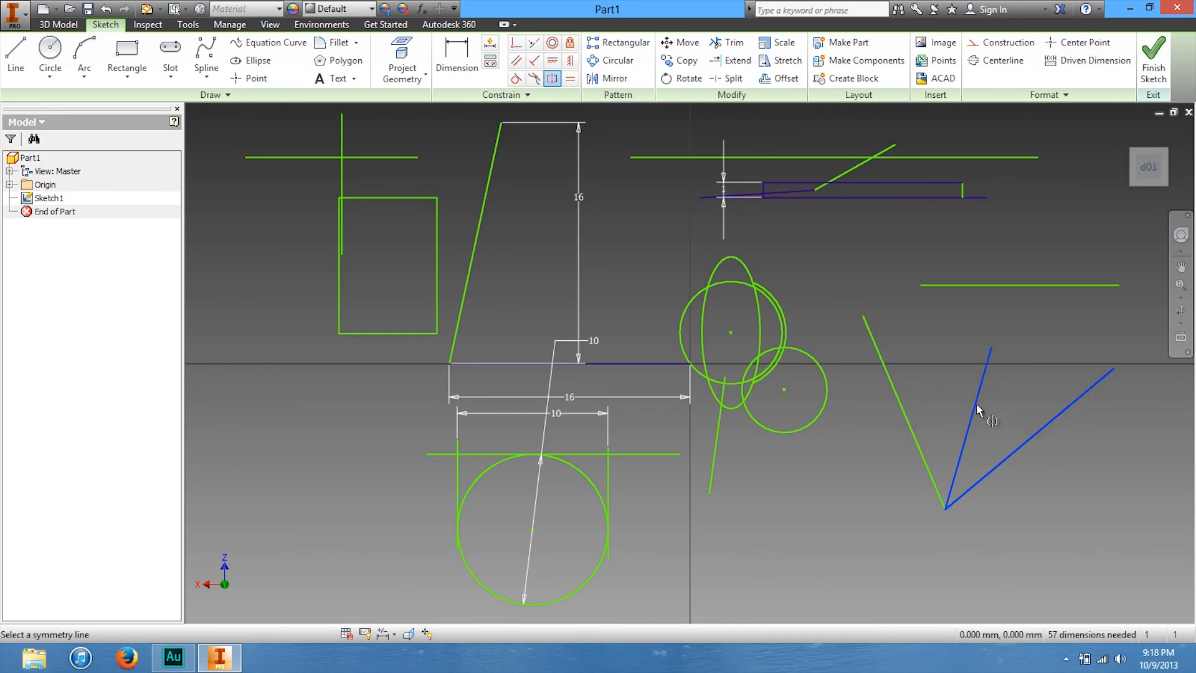
left_click(906, 419)
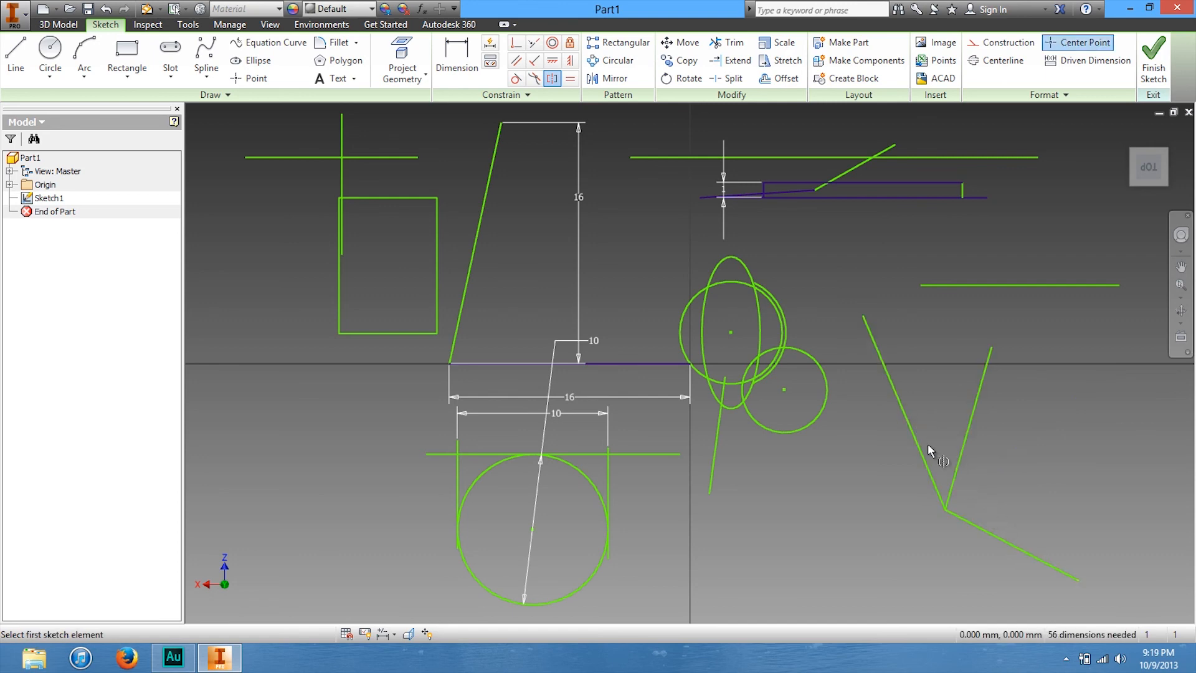
key("Escape")
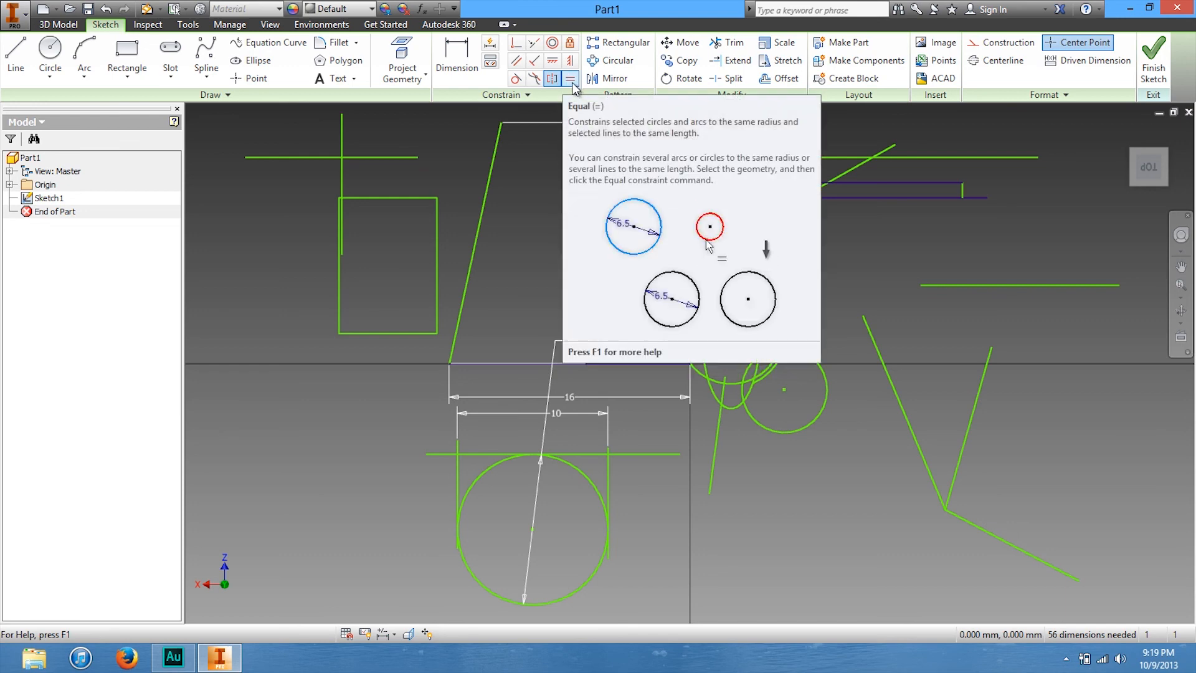
Draw a large center-point circle below the rectangle, left of the 10 mm circle, and a smaller one directly above it
left_click(570, 79)
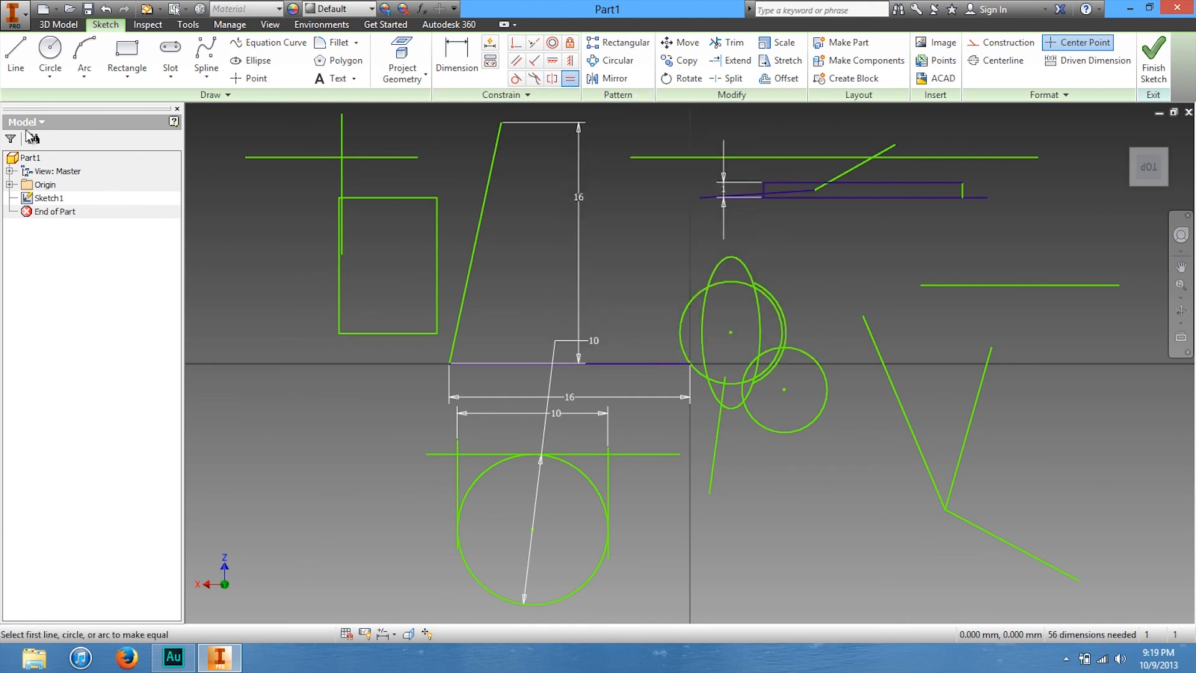
left_click(50, 50)
left_click(295, 475)
left_click(286, 402)
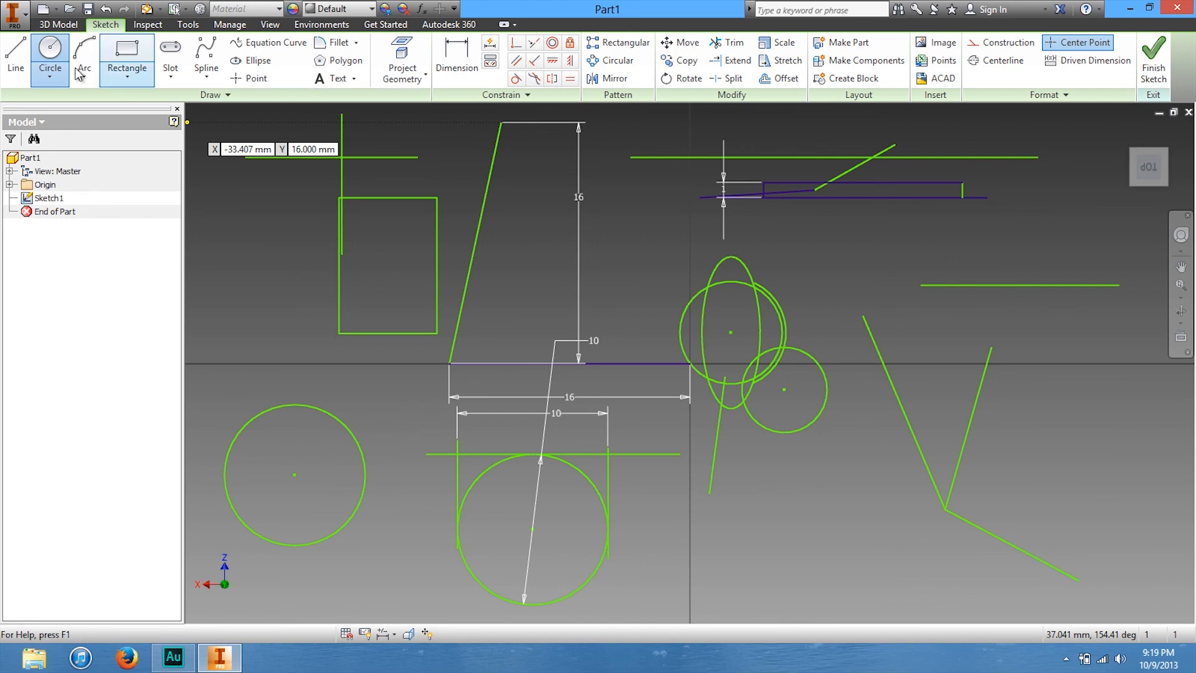
left_click(282, 363)
left_click(274, 325)
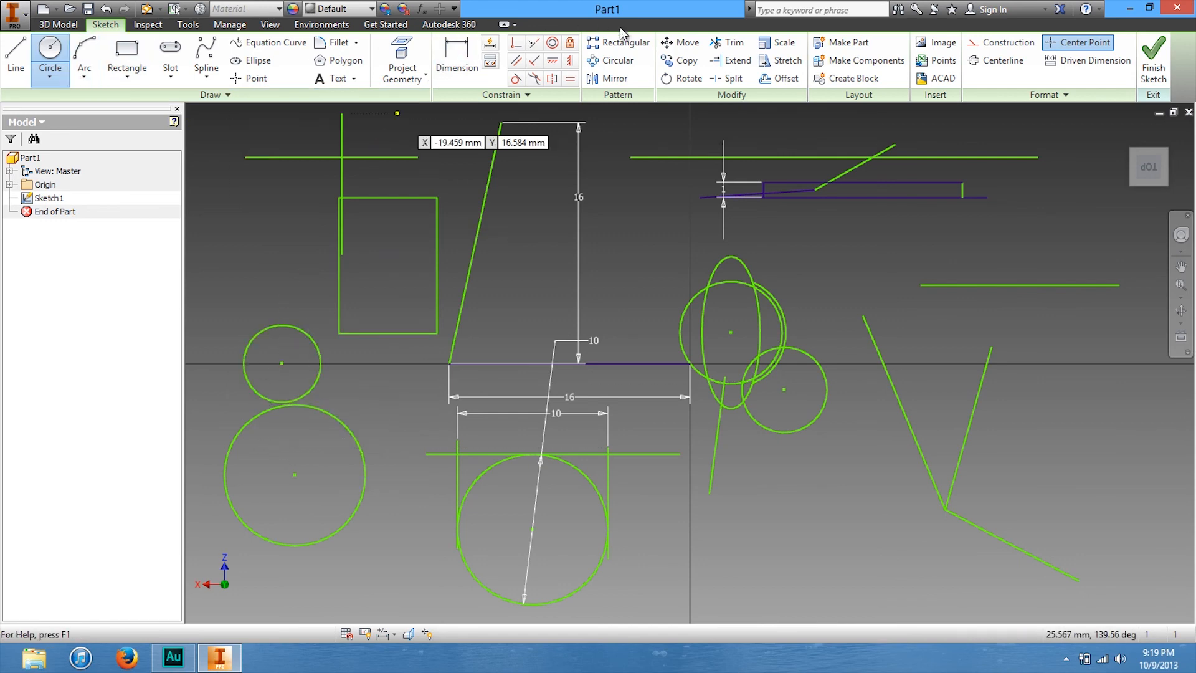
Apply an equal constraint to the two new circles, selecting the smaller one first
left_click(572, 85)
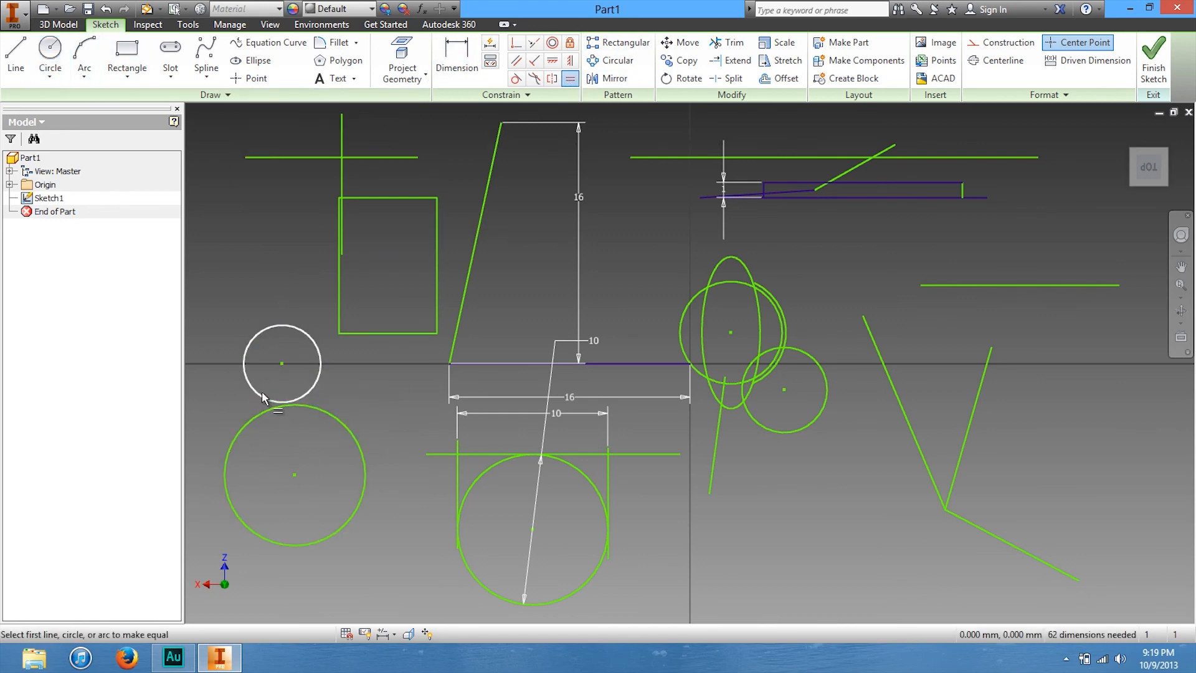
left_click(260, 394)
left_click(260, 419)
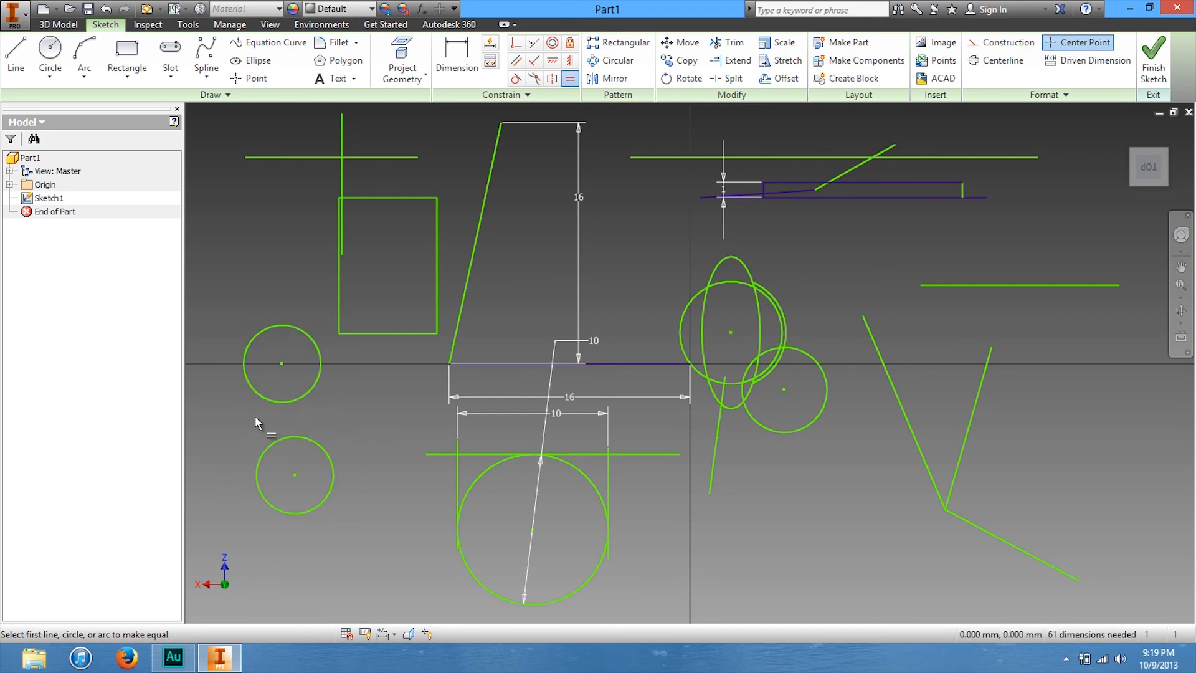